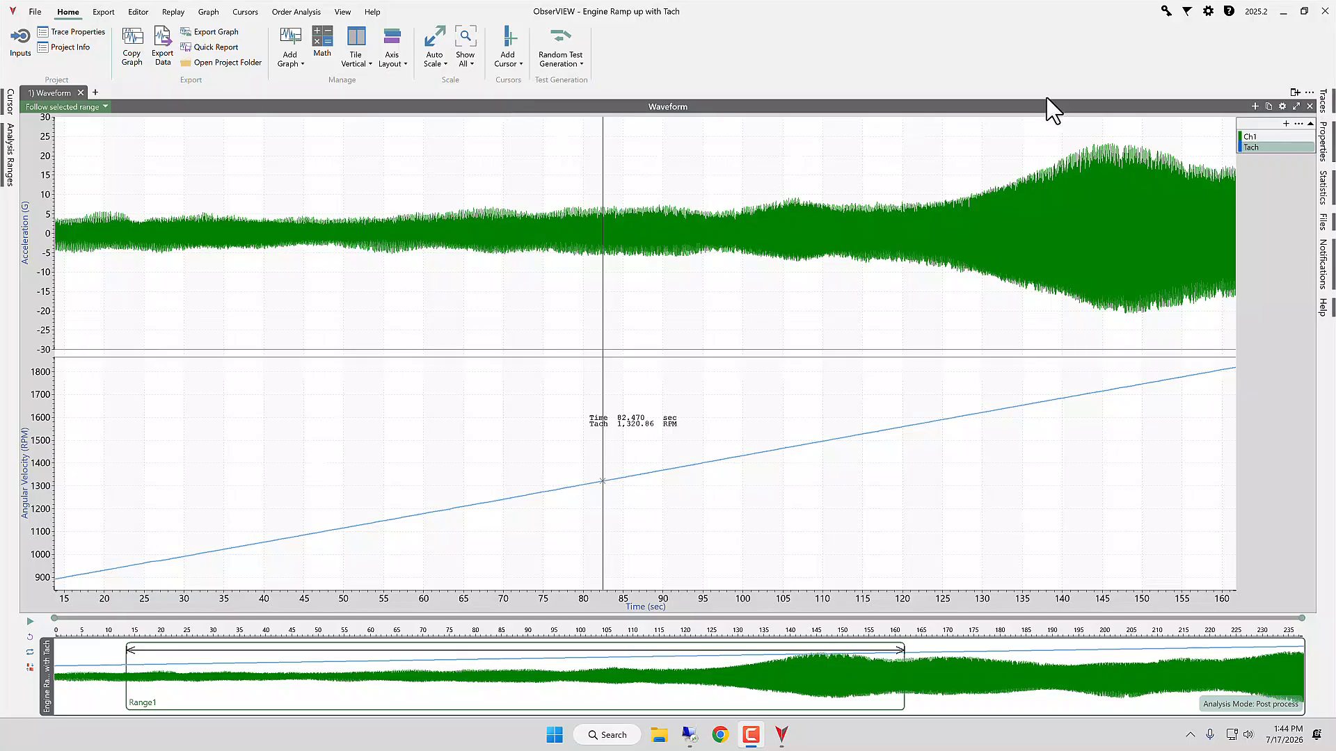
pyautogui.moveTo(1256, 163)
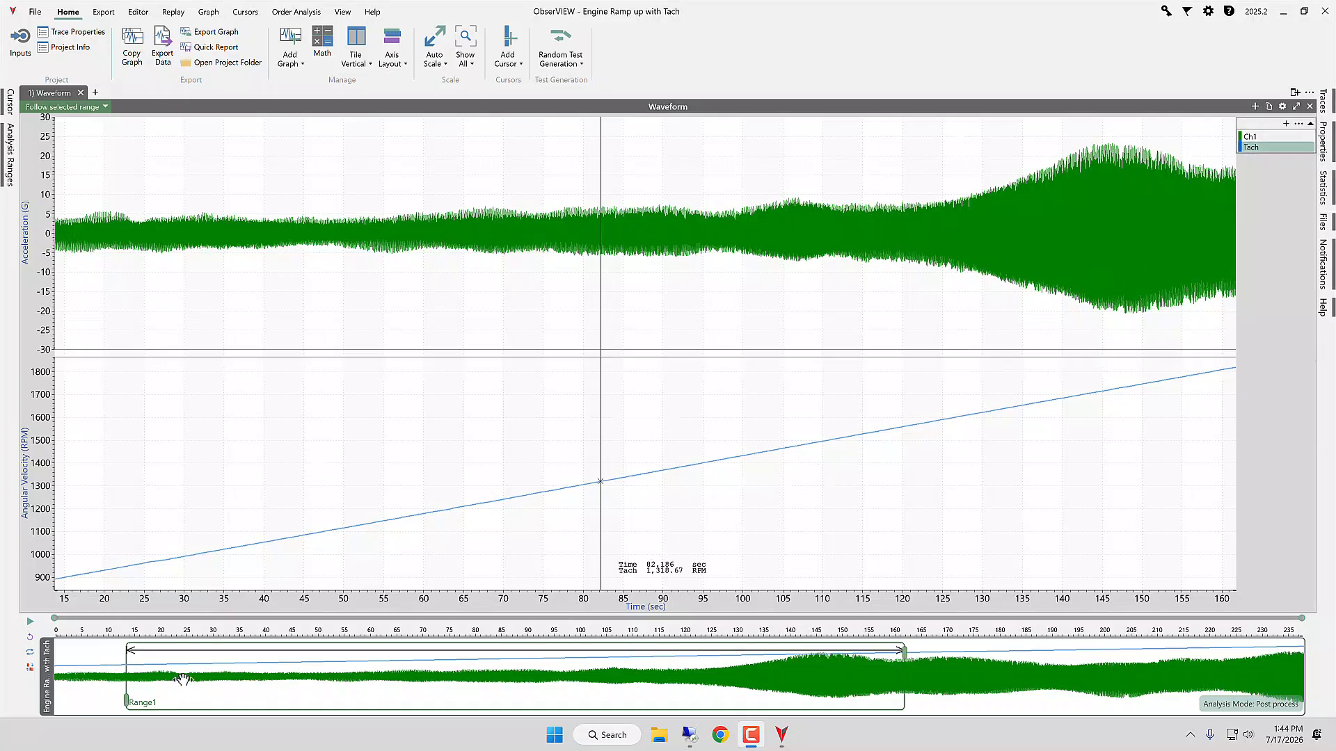
pyautogui.click(60, 586)
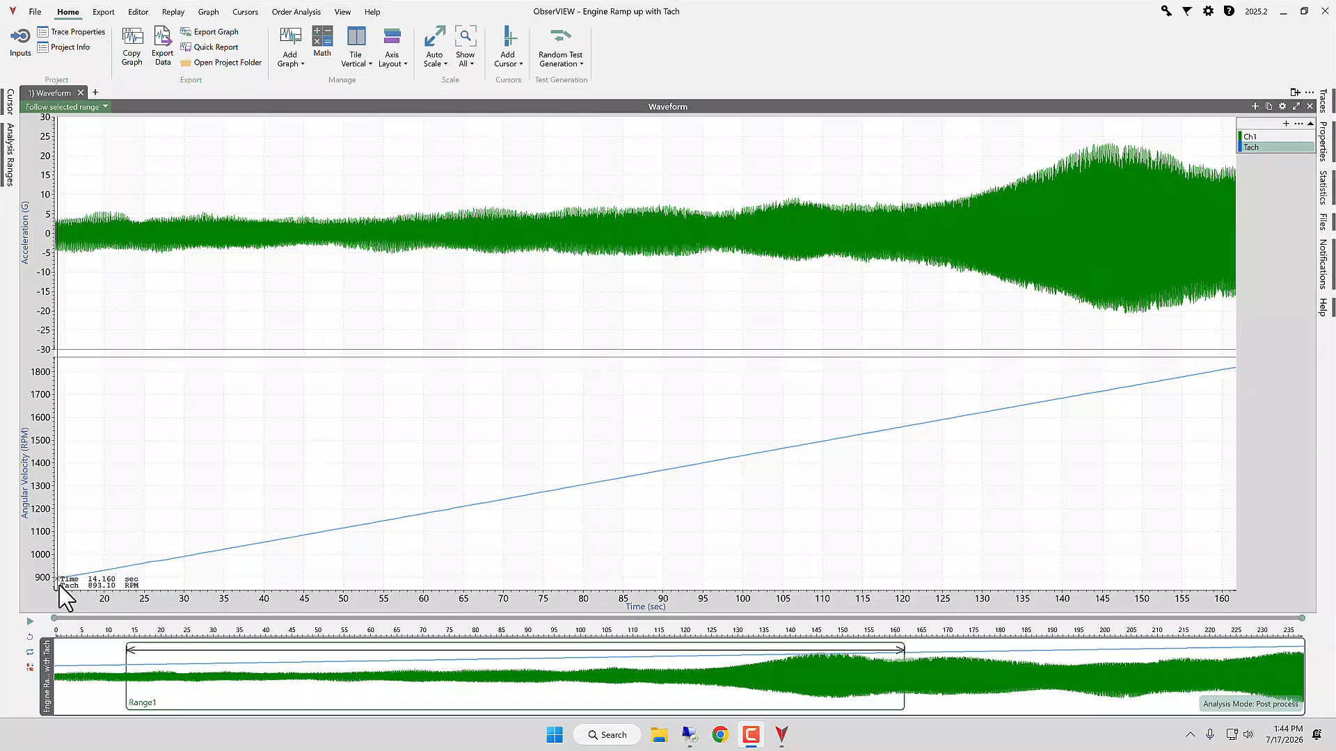
pyautogui.moveTo(59, 586); pyautogui.dragTo(445, 361)
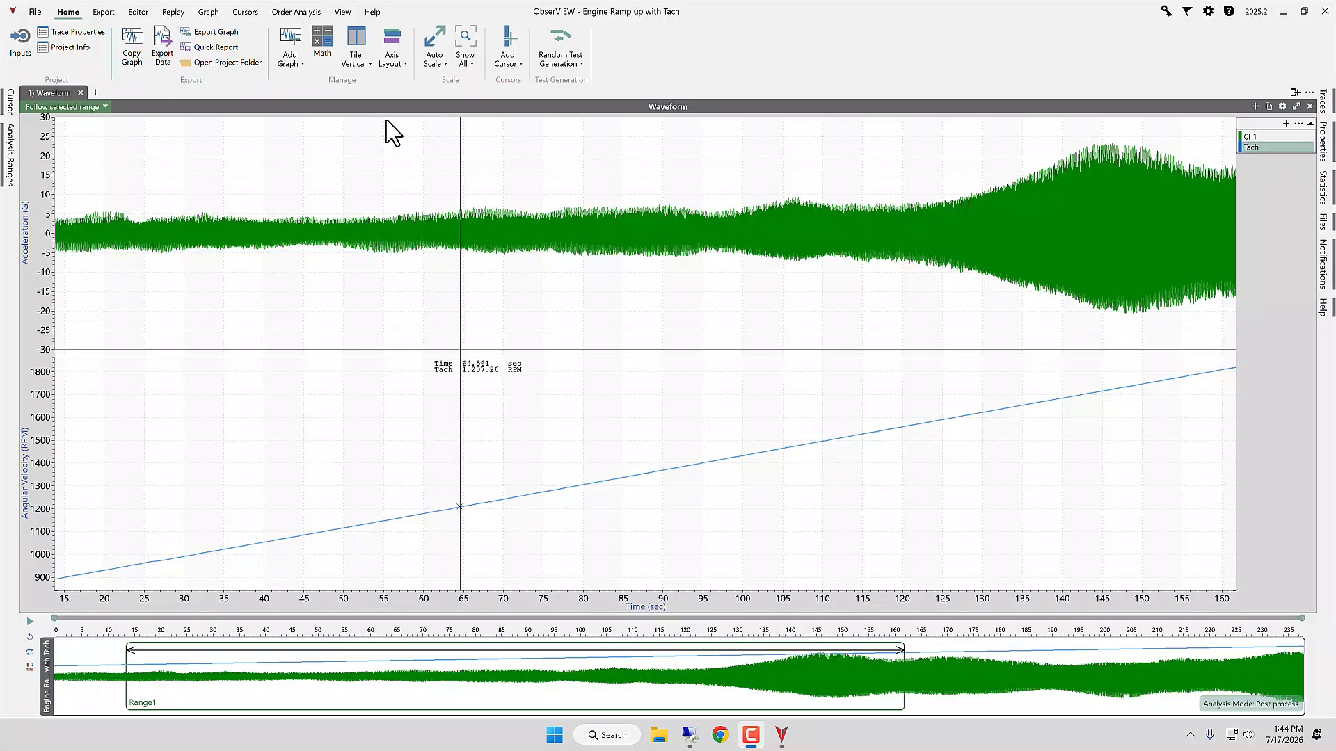
# Step: Add a tachometer-based spectrogram of Ch1 using the Tach channel and set its RPM limits to the detected tach range
pyautogui.click(297, 14)
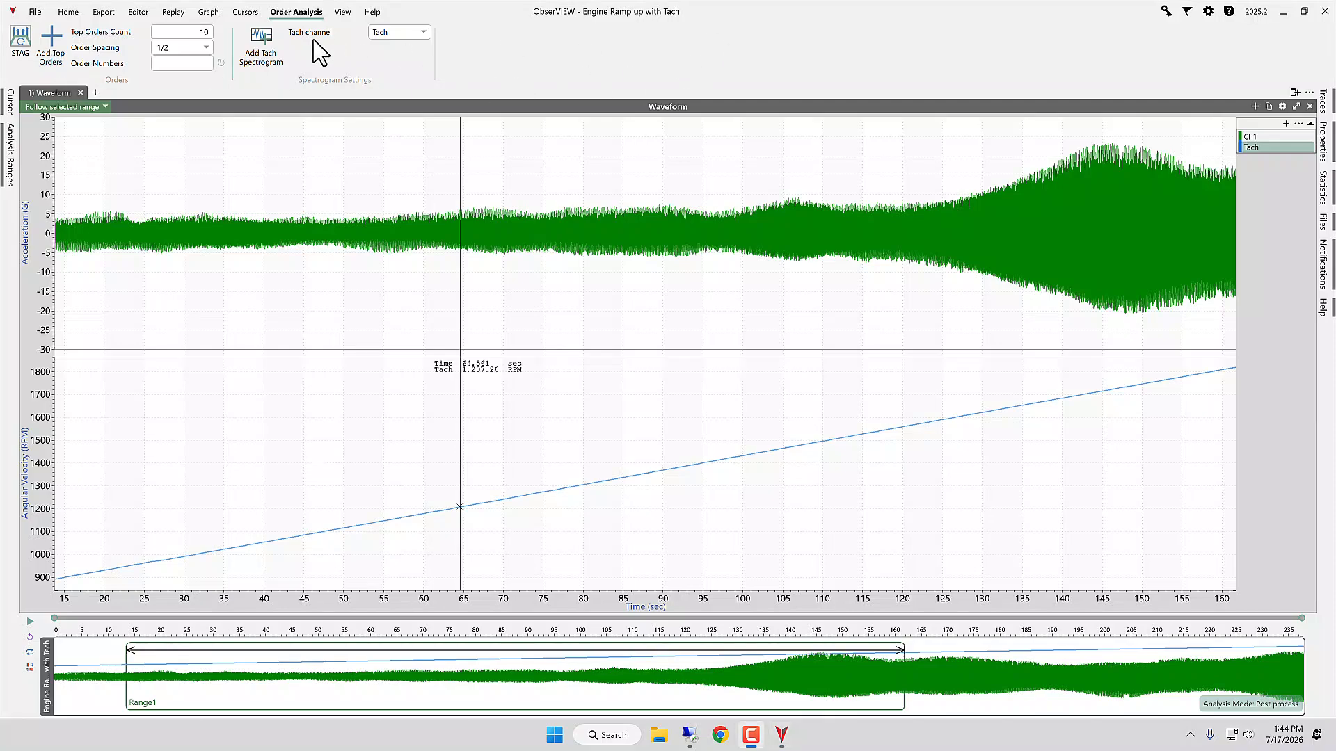
pyautogui.click(409, 33)
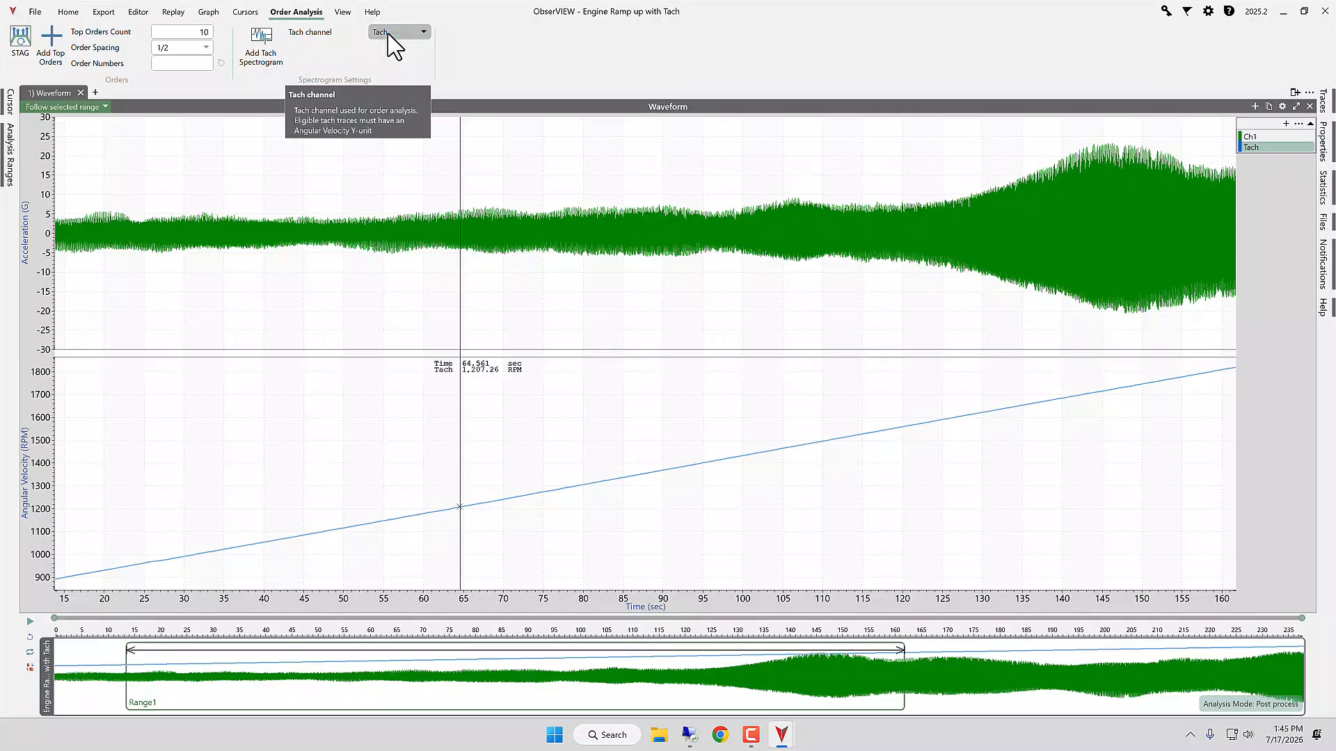
pyautogui.click(388, 47)
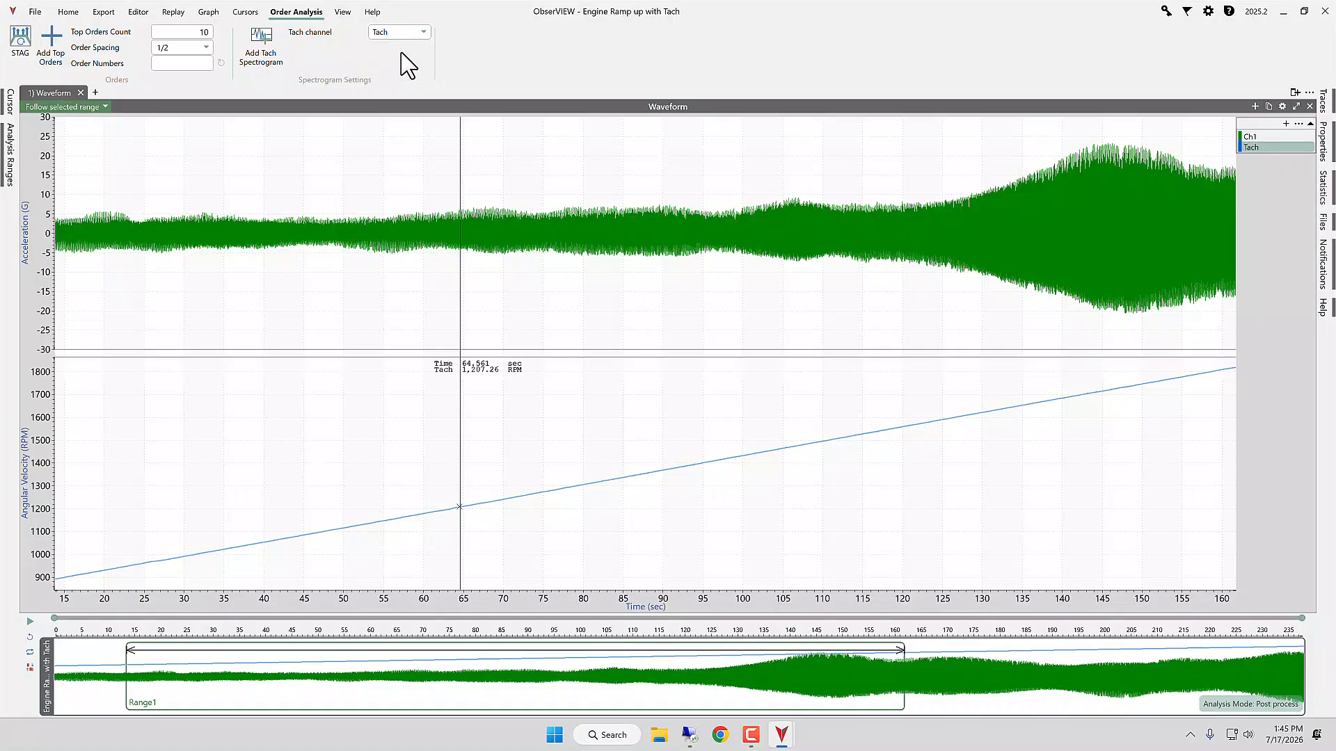
pyautogui.click(266, 57)
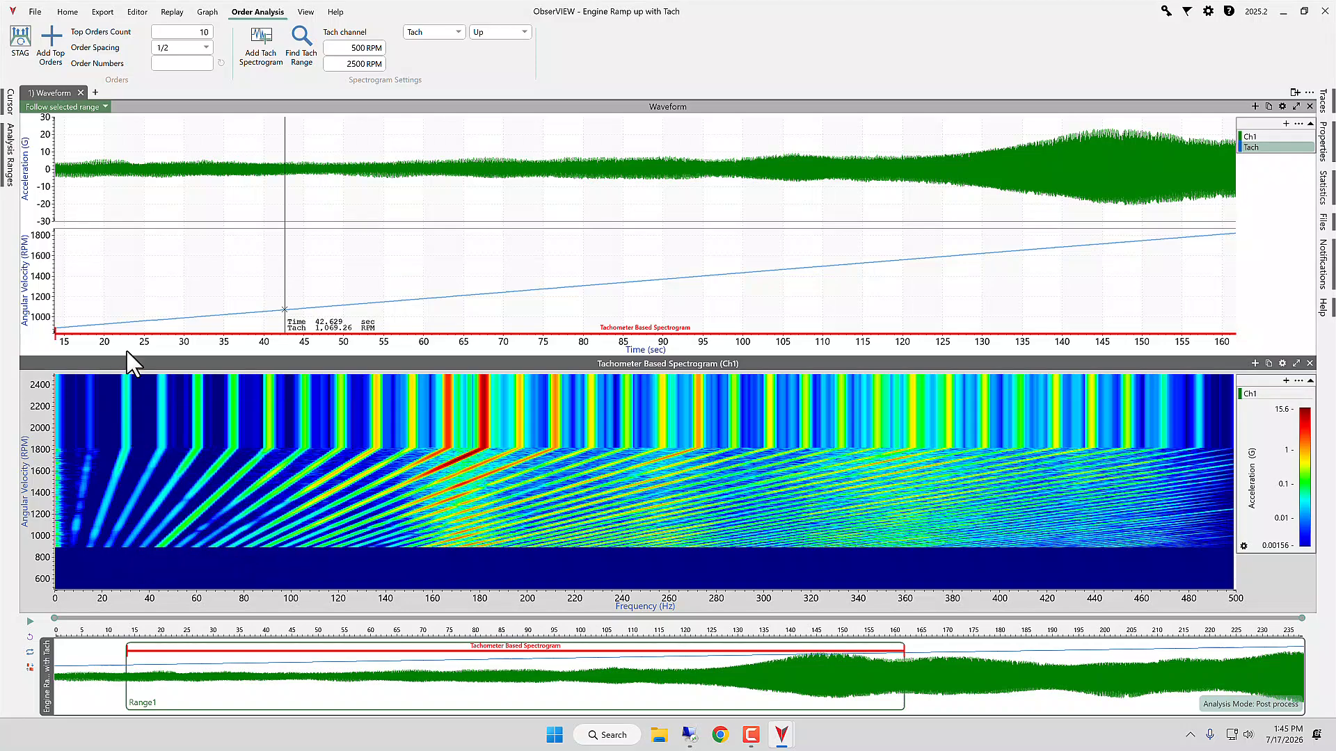
pyautogui.click(301, 49)
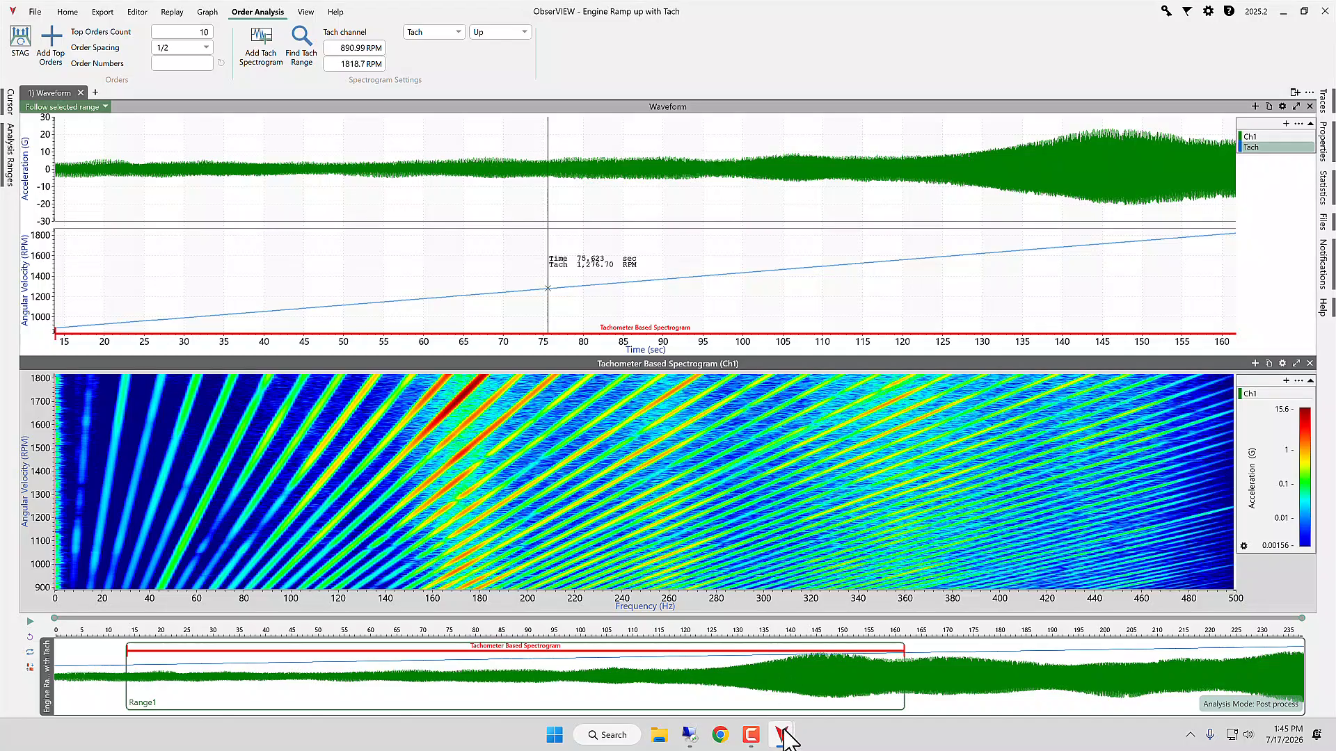
# Step: Switch to the Drill project and add a time spectrogram of the Tri-Y waveform
pyautogui.moveTo(782, 736)
pyautogui.click(629, 661)
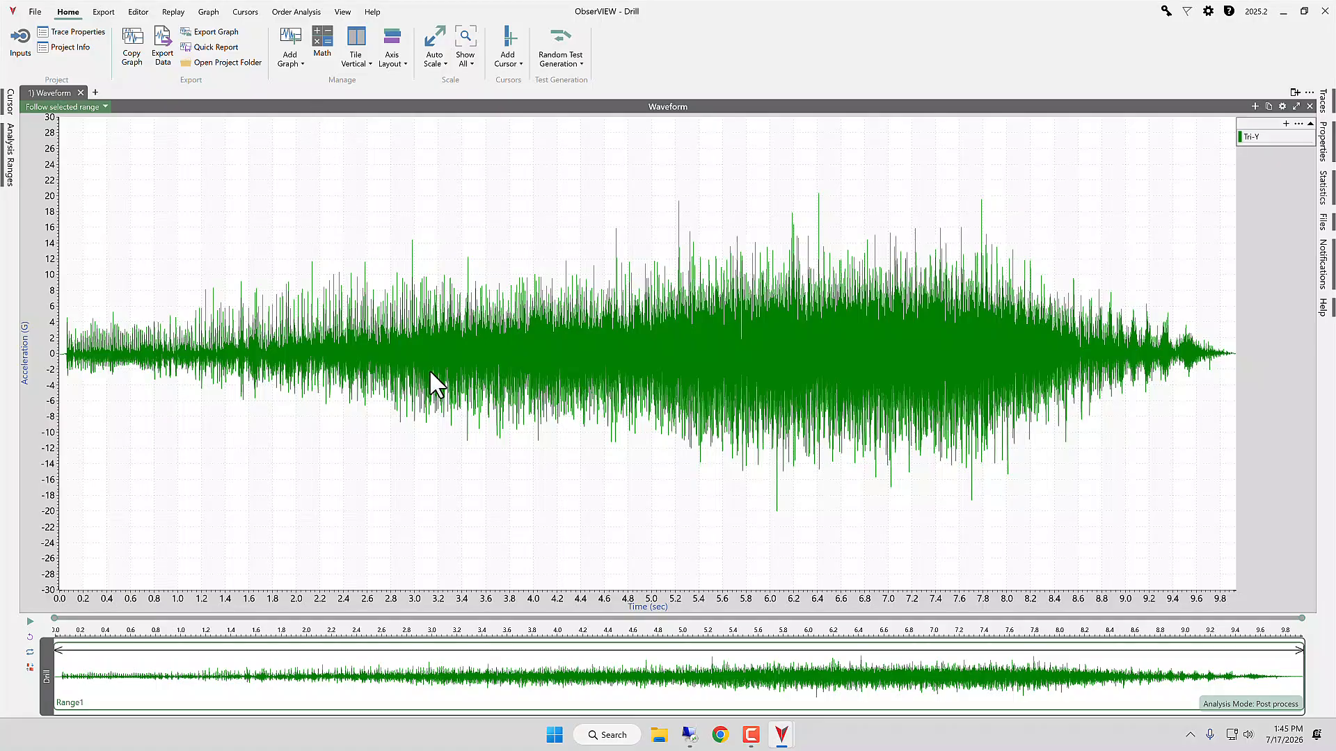
pyautogui.click(293, 72)
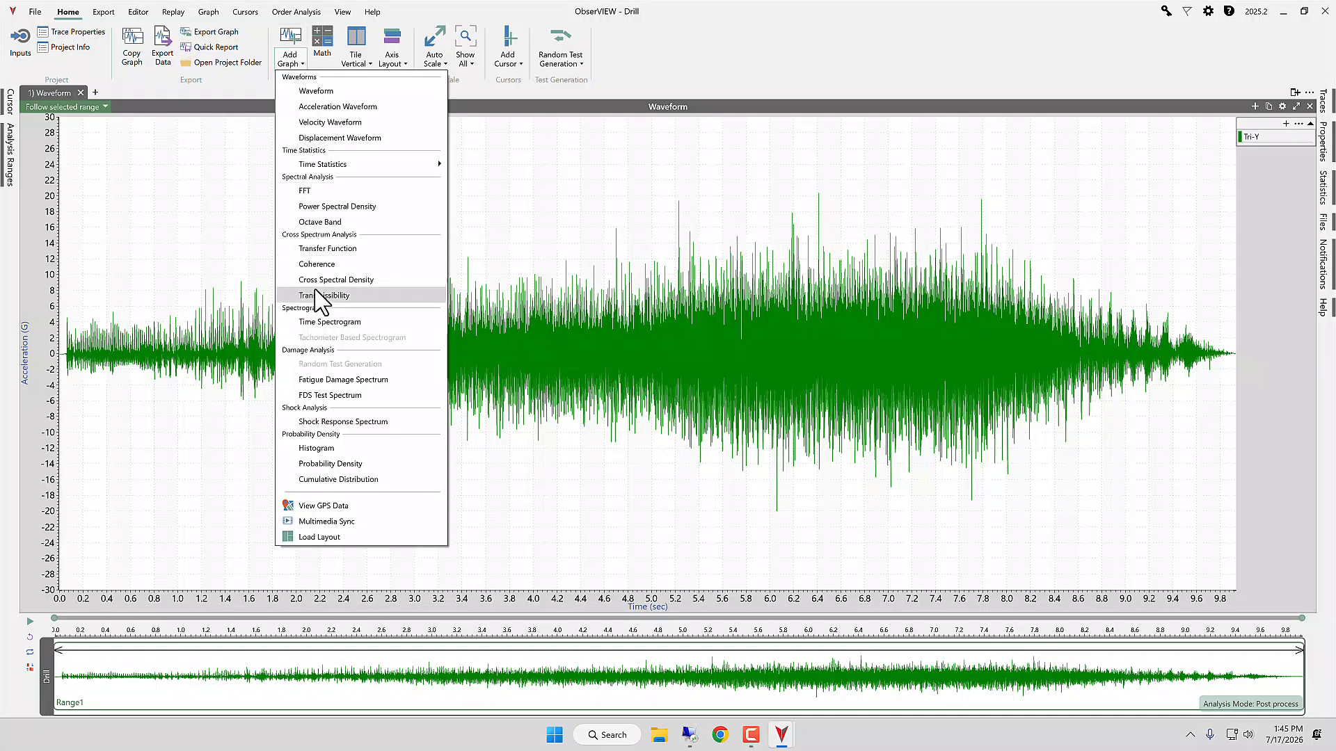
pyautogui.click(319, 323)
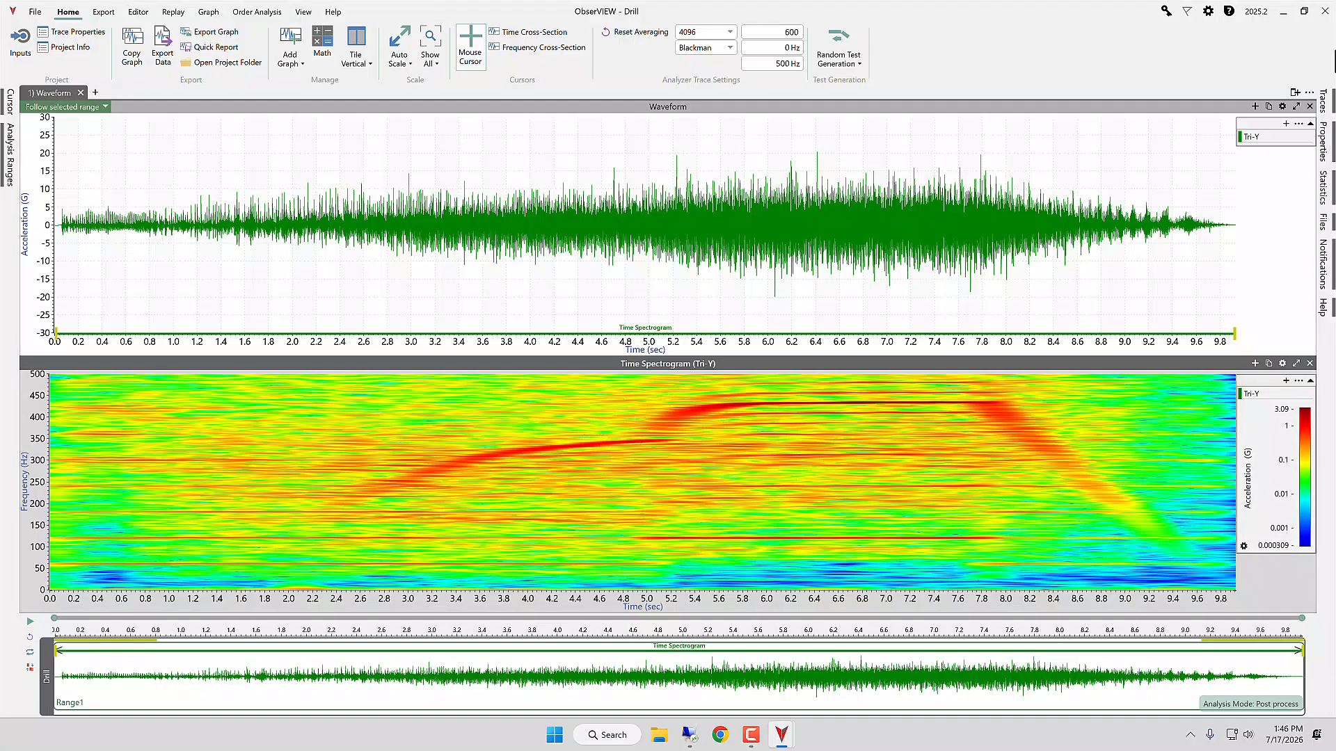
# Step: Open the time spectrogram's properties, inspect it as a rotated 3D surface, and return it to the 2D view
pyautogui.click(1330, 171)
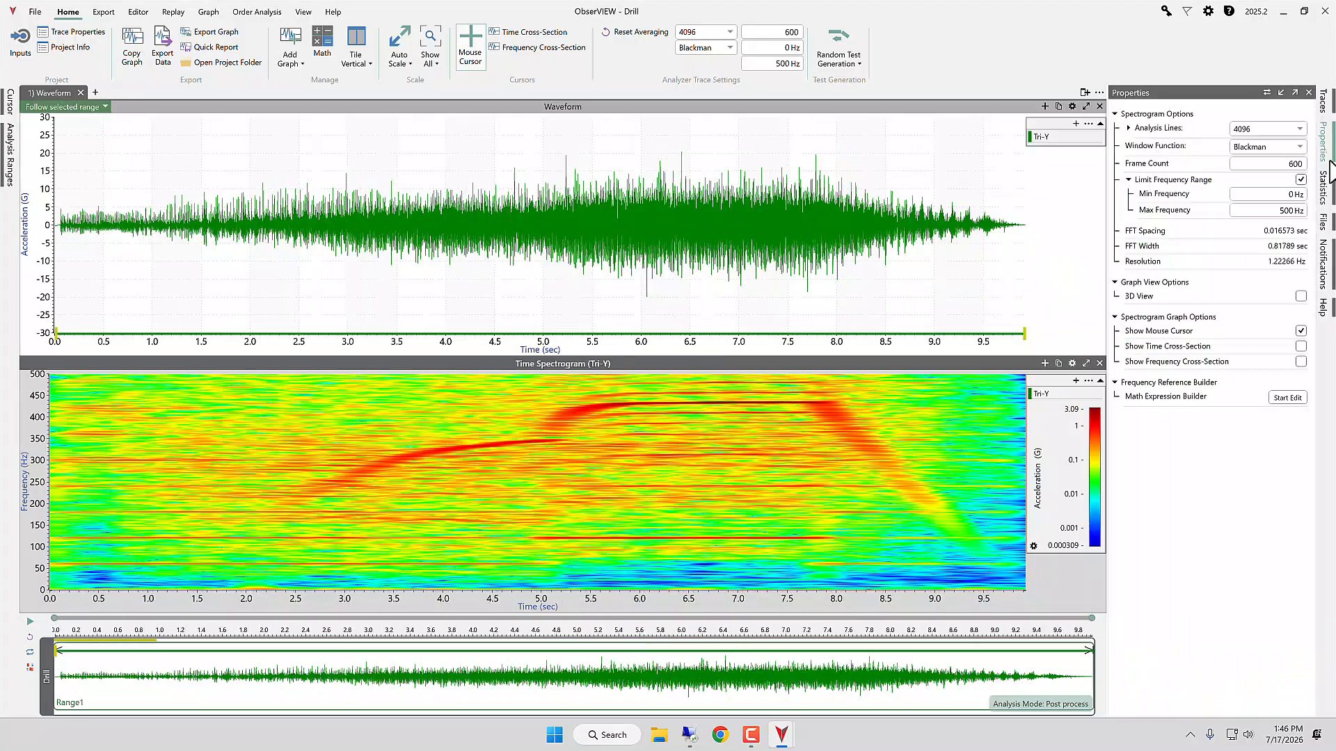
pyautogui.click(1301, 296)
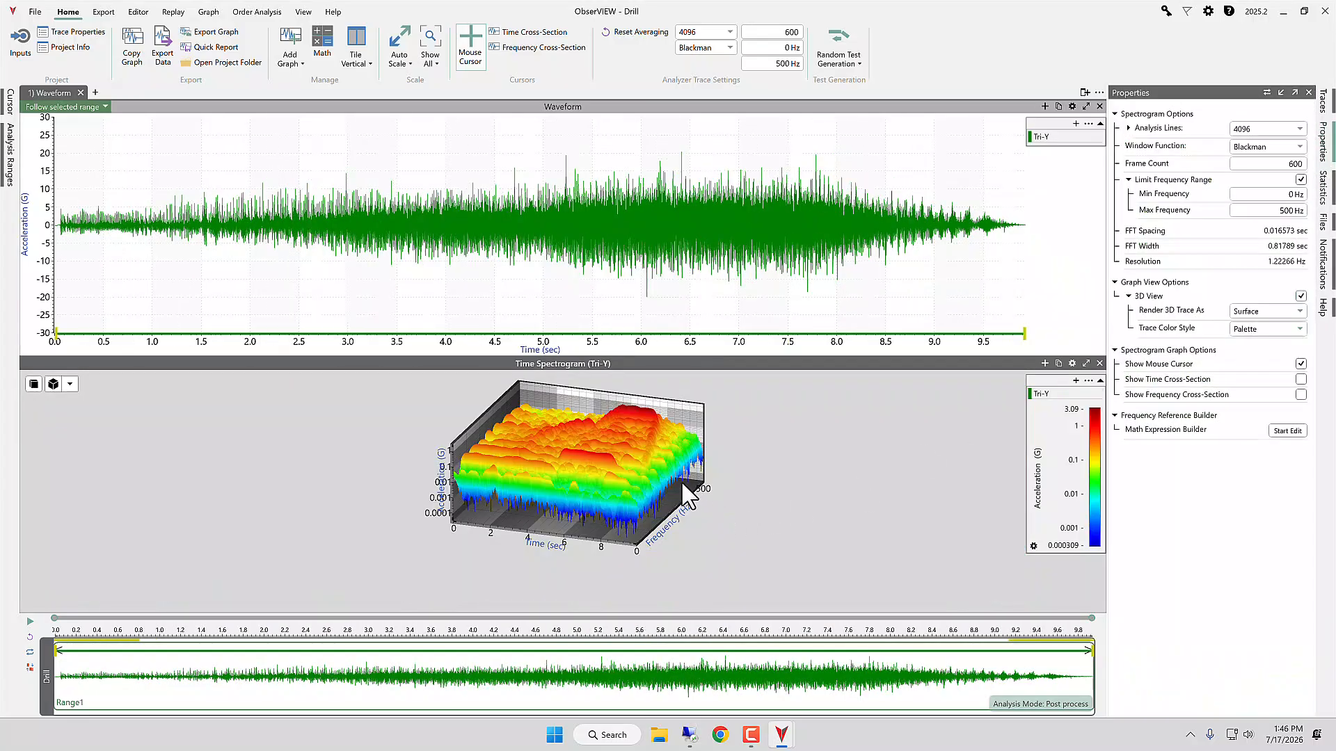
pyautogui.moveTo(673, 477); pyautogui.dragTo(703, 487)
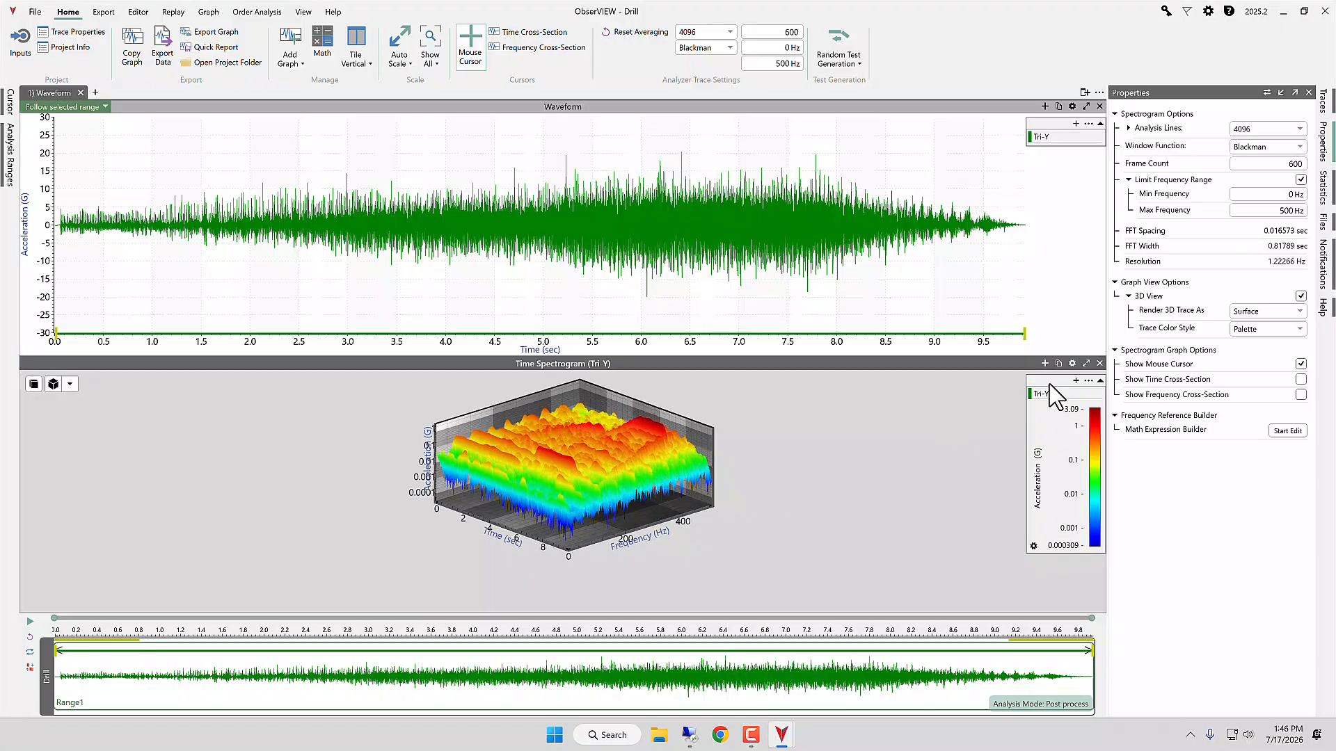
pyautogui.click(1300, 296)
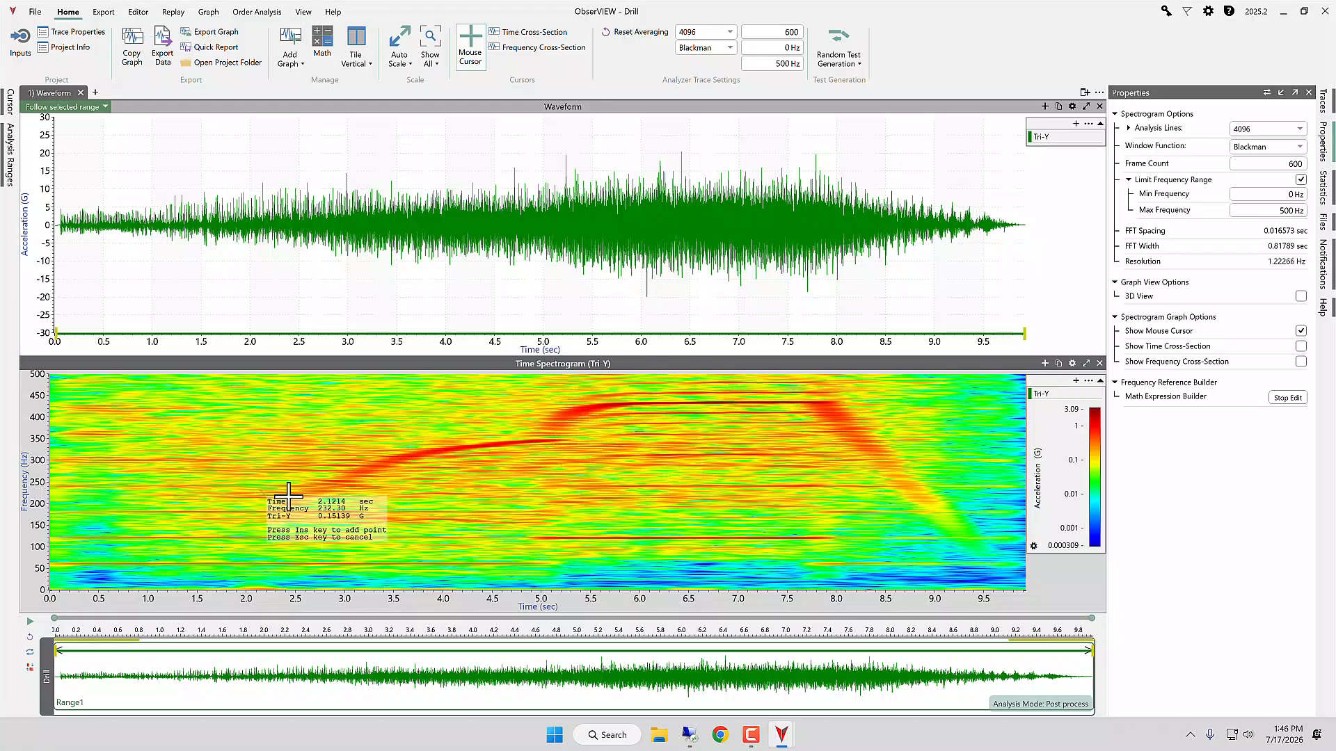
# Step: Trace the dominant frequency ridge with reference points from about 2.4 s, 200 Hz to 7.95 s, 435 Hz and generate a math channel
pyautogui.press('Insert')
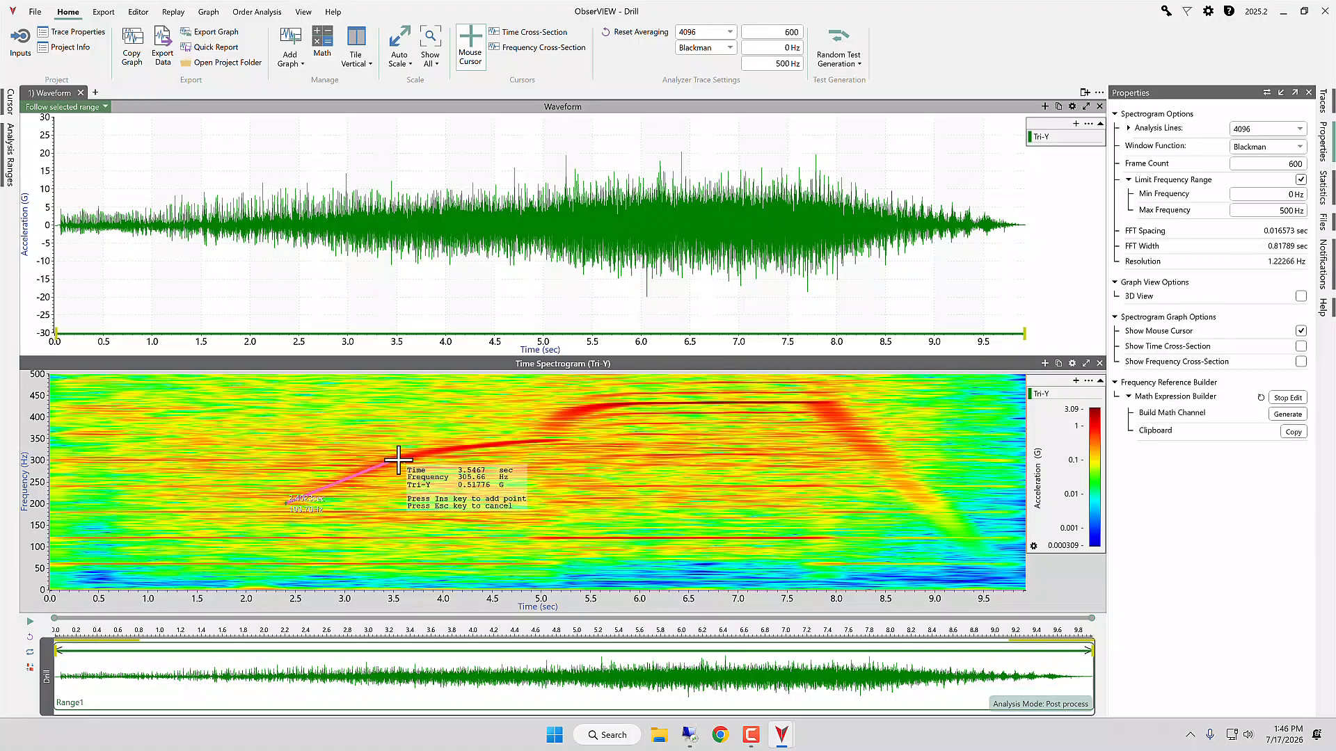
pyautogui.press('Insert')
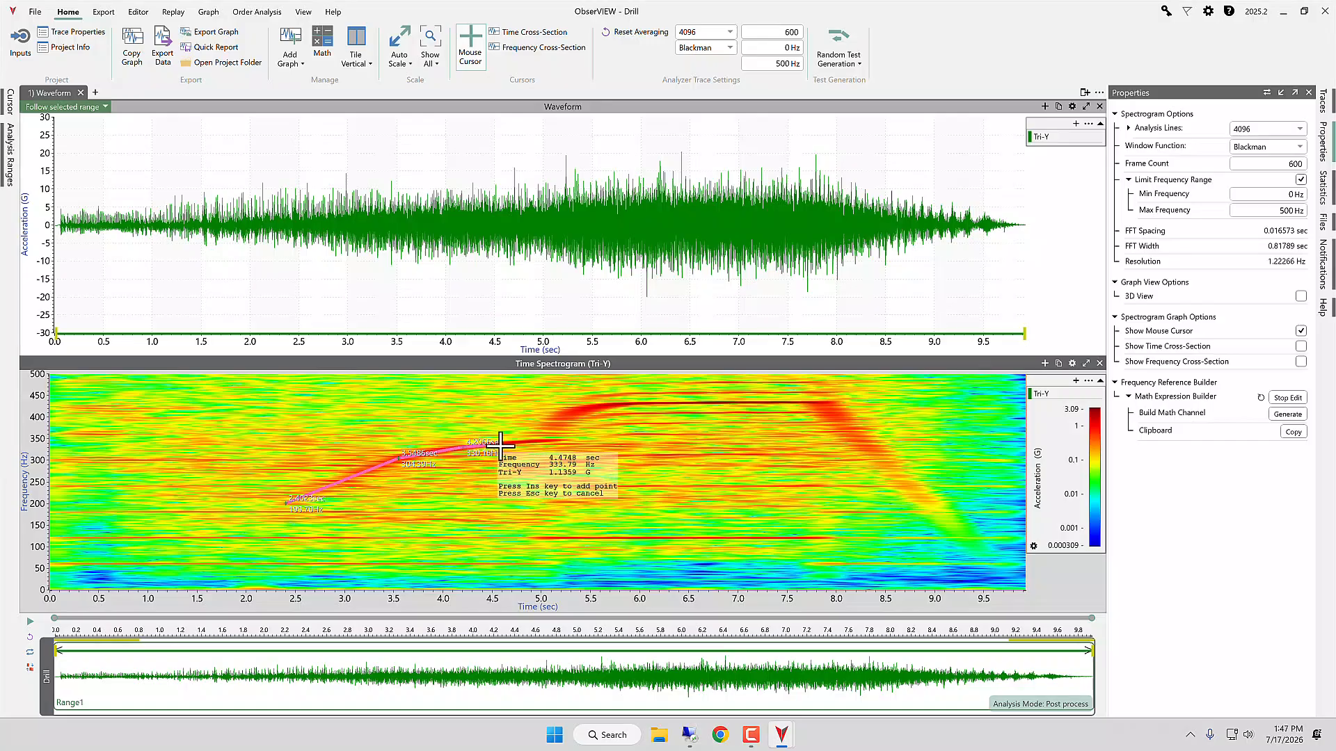
pyautogui.press('Insert')
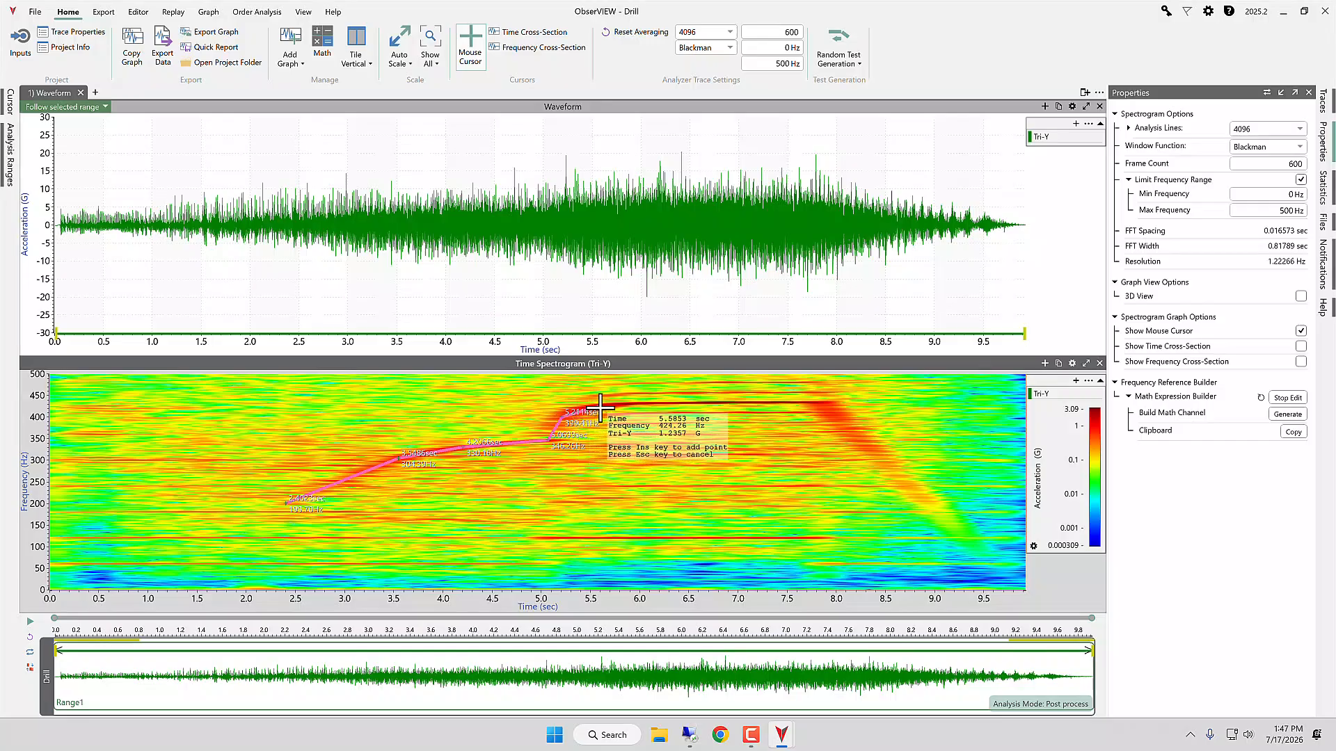
pyautogui.press('Insert')
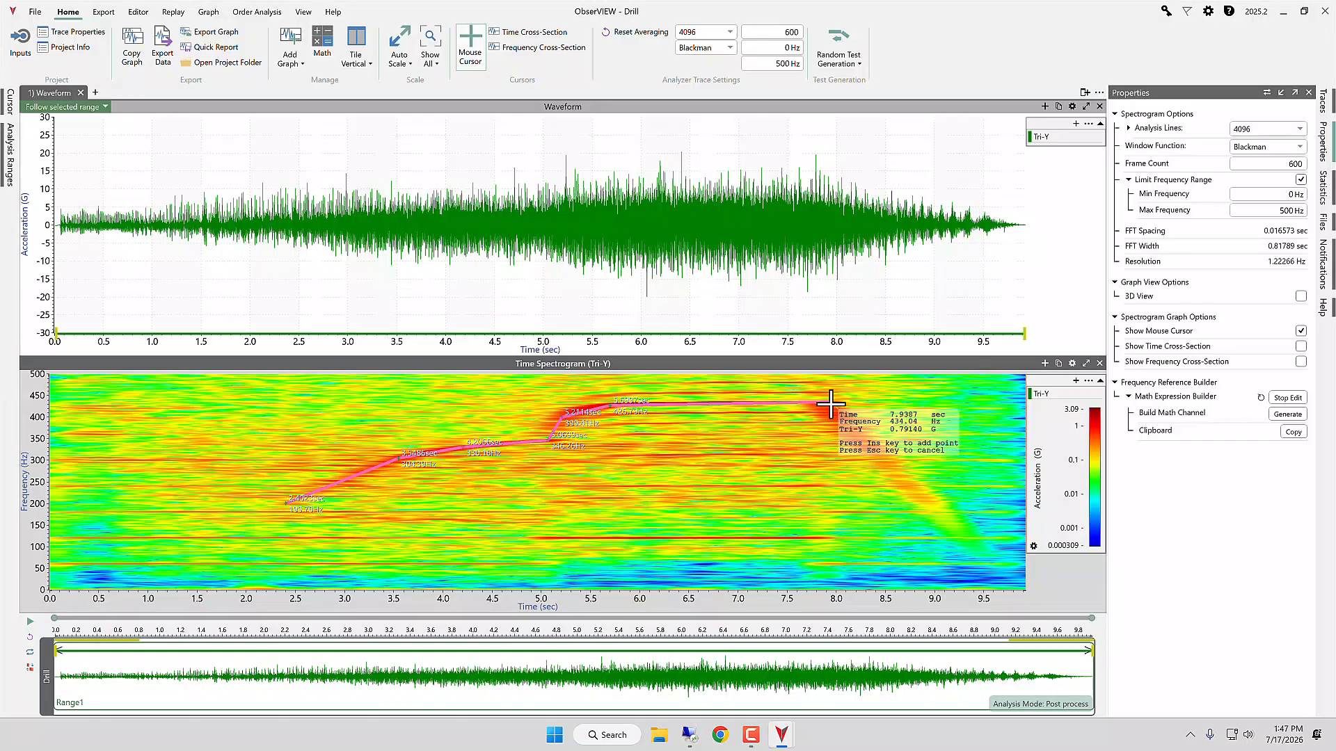
pyautogui.rightClick(831, 405)
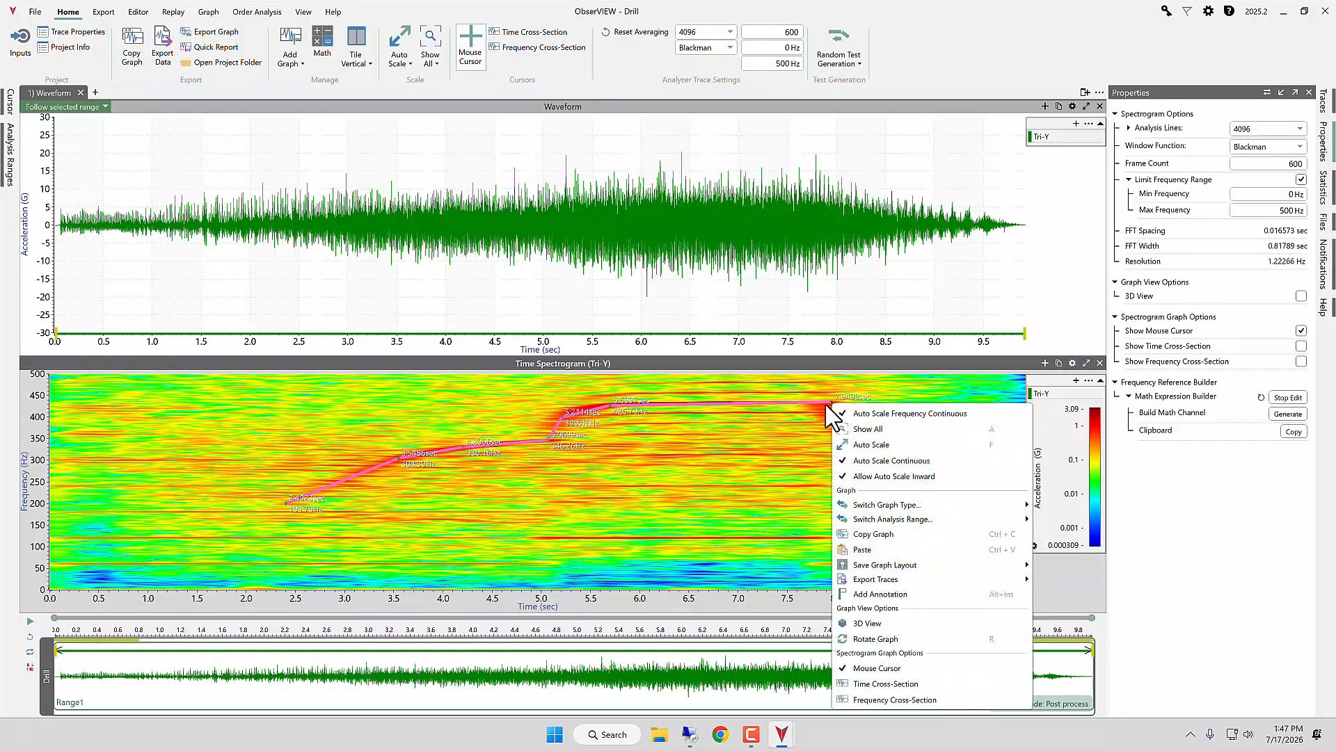
pyautogui.click(825, 403)
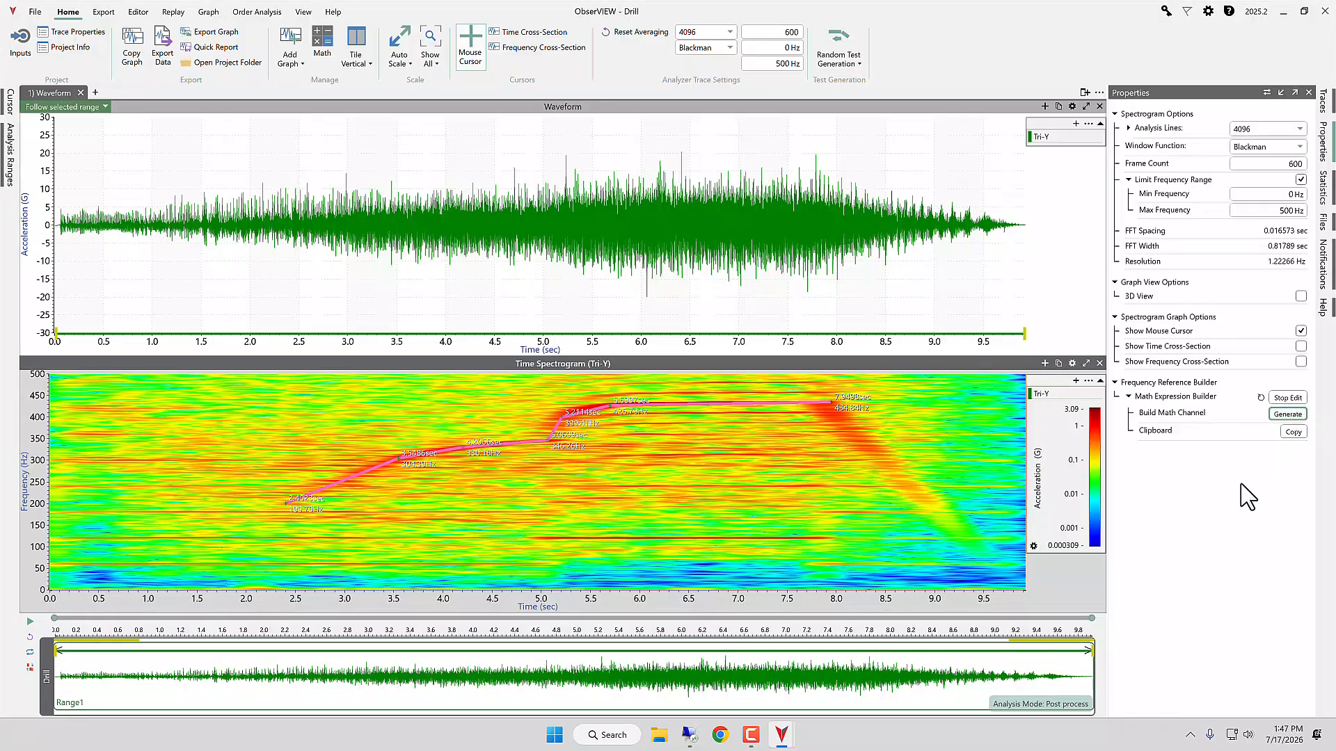
# Step: Review the Generated Tach math channel's piecewise expression and stop editing the frequency reference points
pyautogui.click(316, 54)
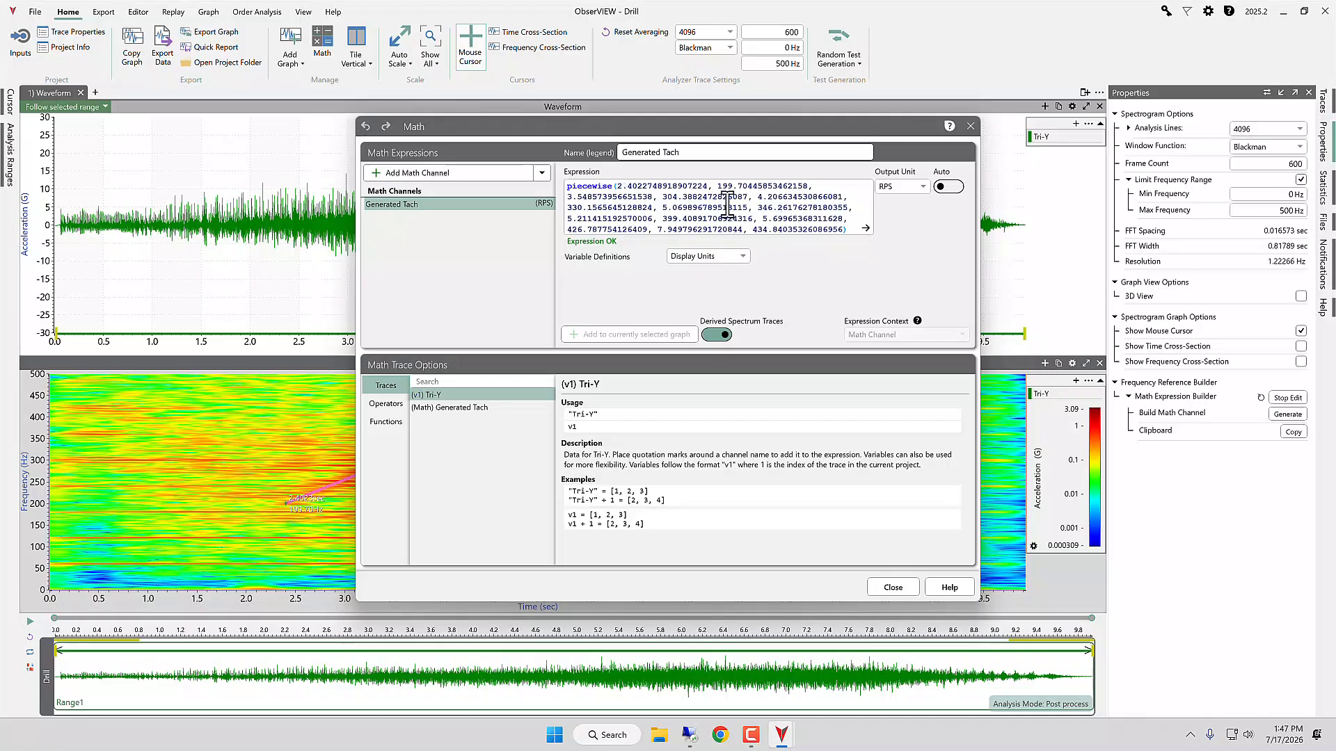
pyautogui.click(970, 126)
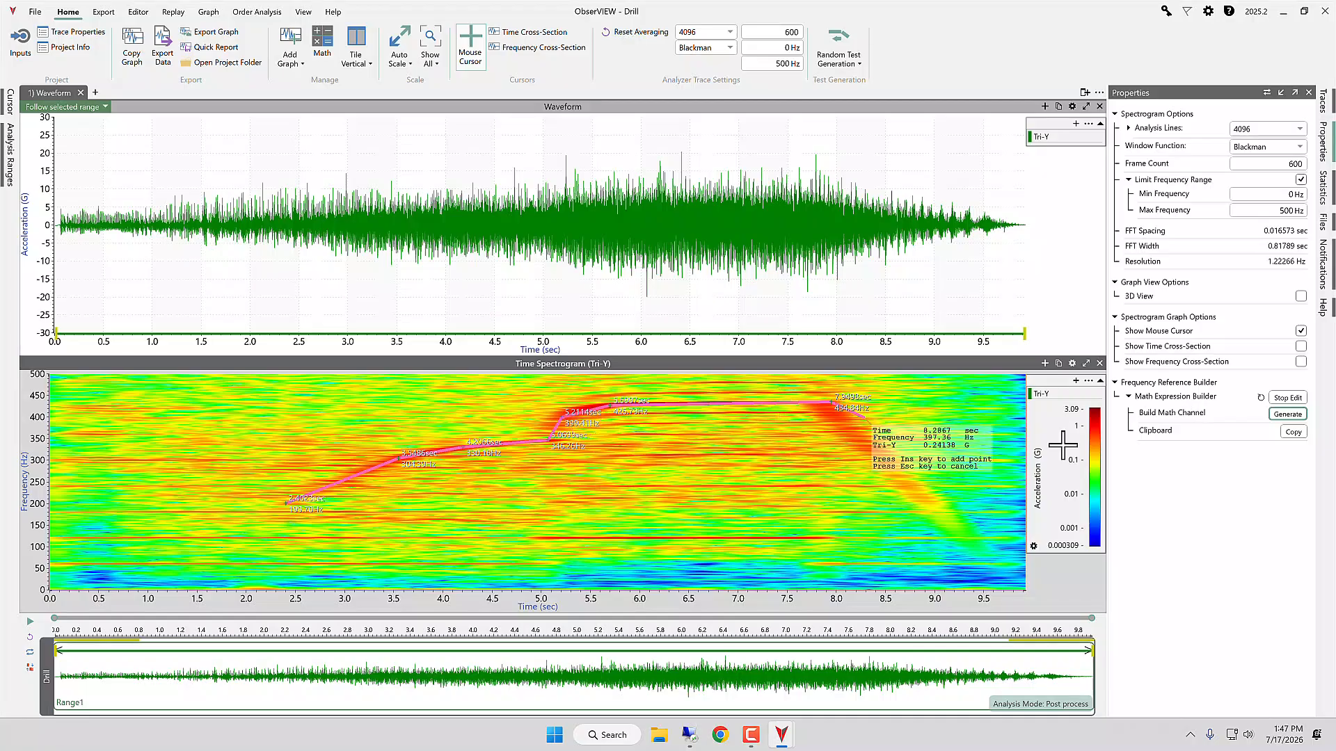
pyautogui.click(1288, 398)
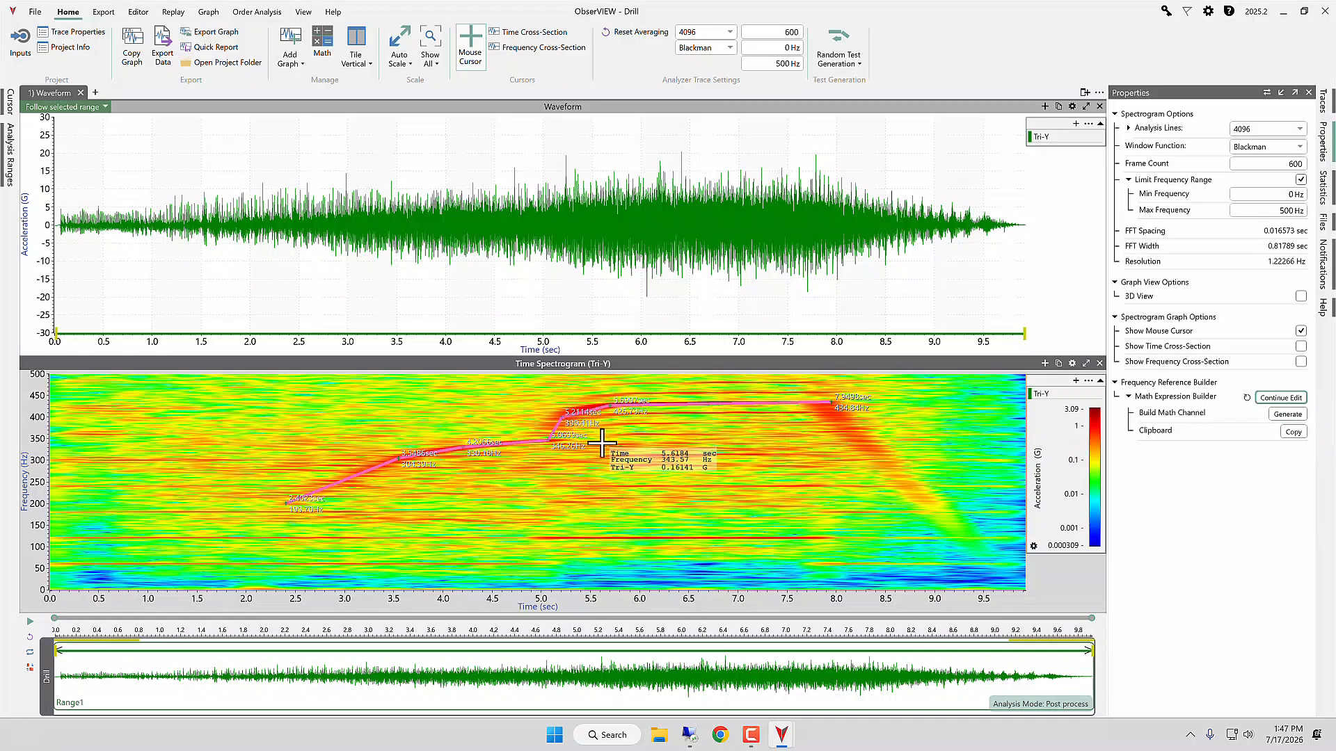
# Step: Add a tachometer-based spectrogram of Tri-Y using the Generated Tach channel and its detected RPM range
pyautogui.click(261, 13)
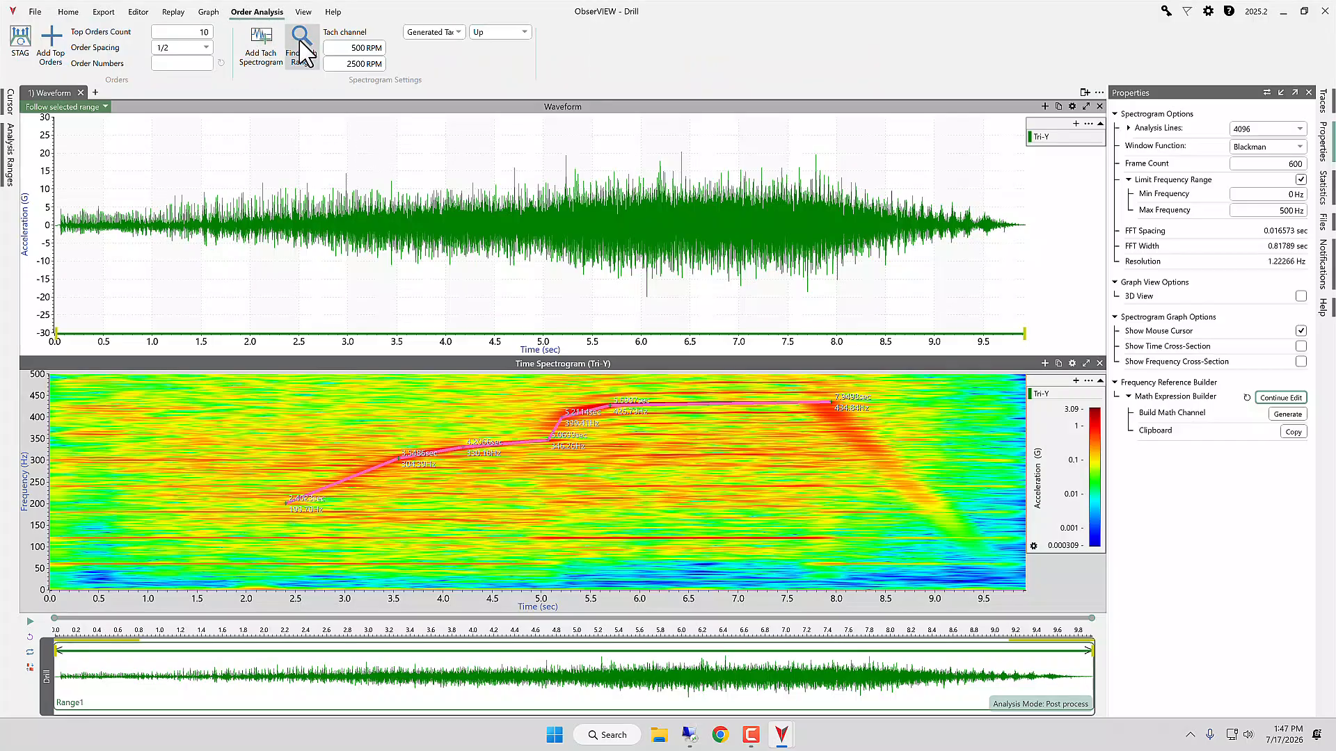
pyautogui.click(445, 32)
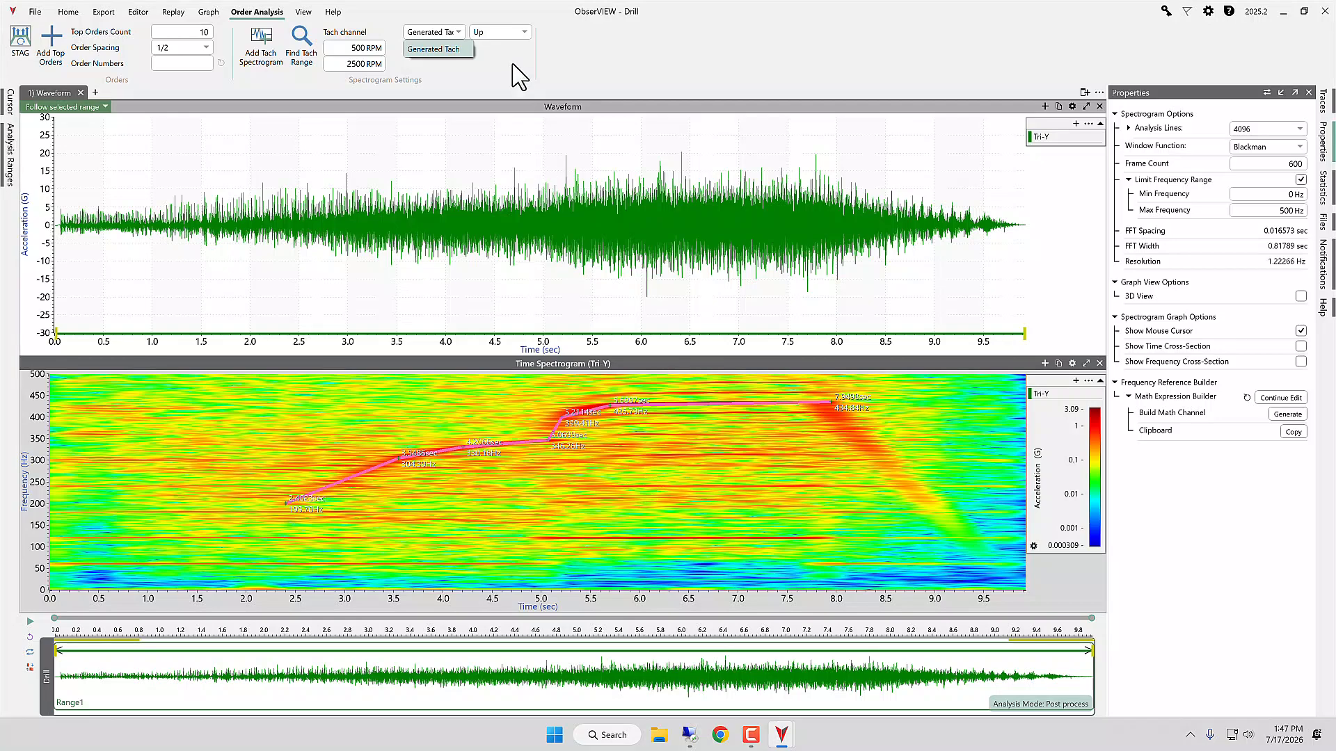
pyautogui.click(439, 49)
pyautogui.click(311, 64)
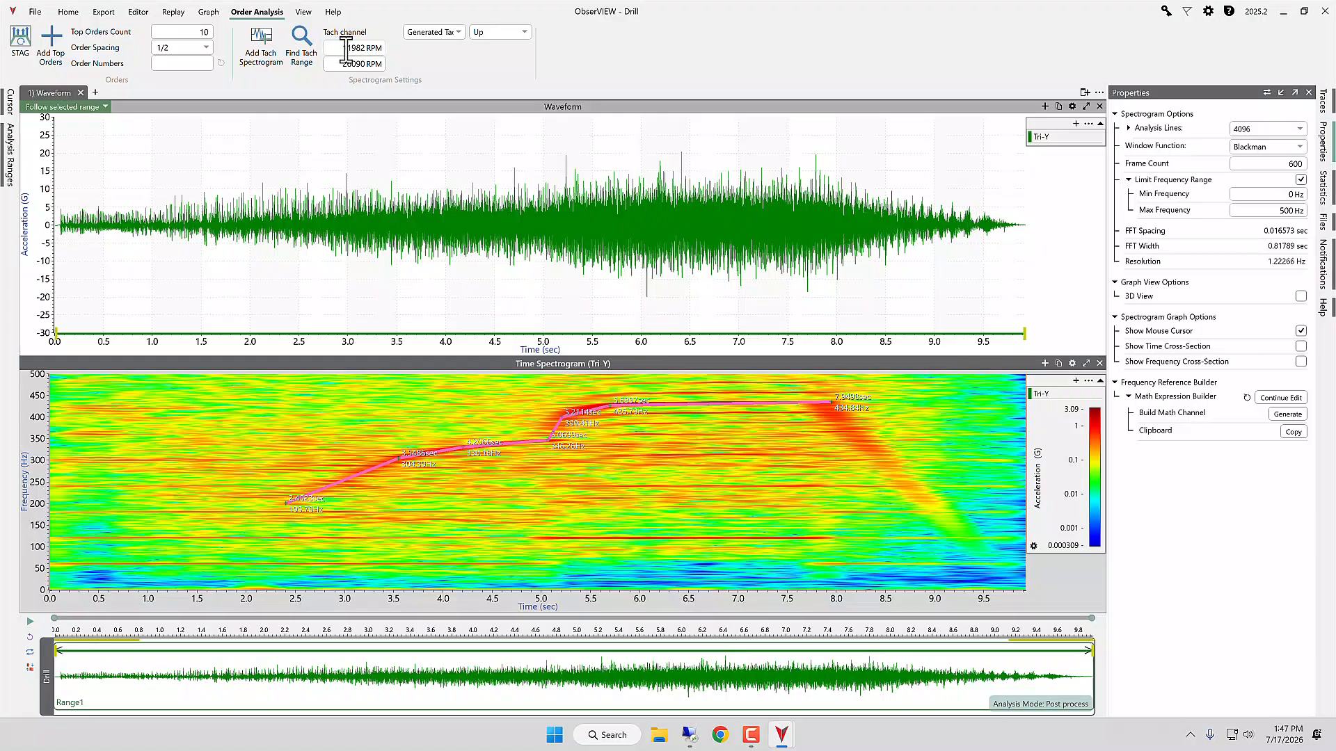
pyautogui.click(273, 61)
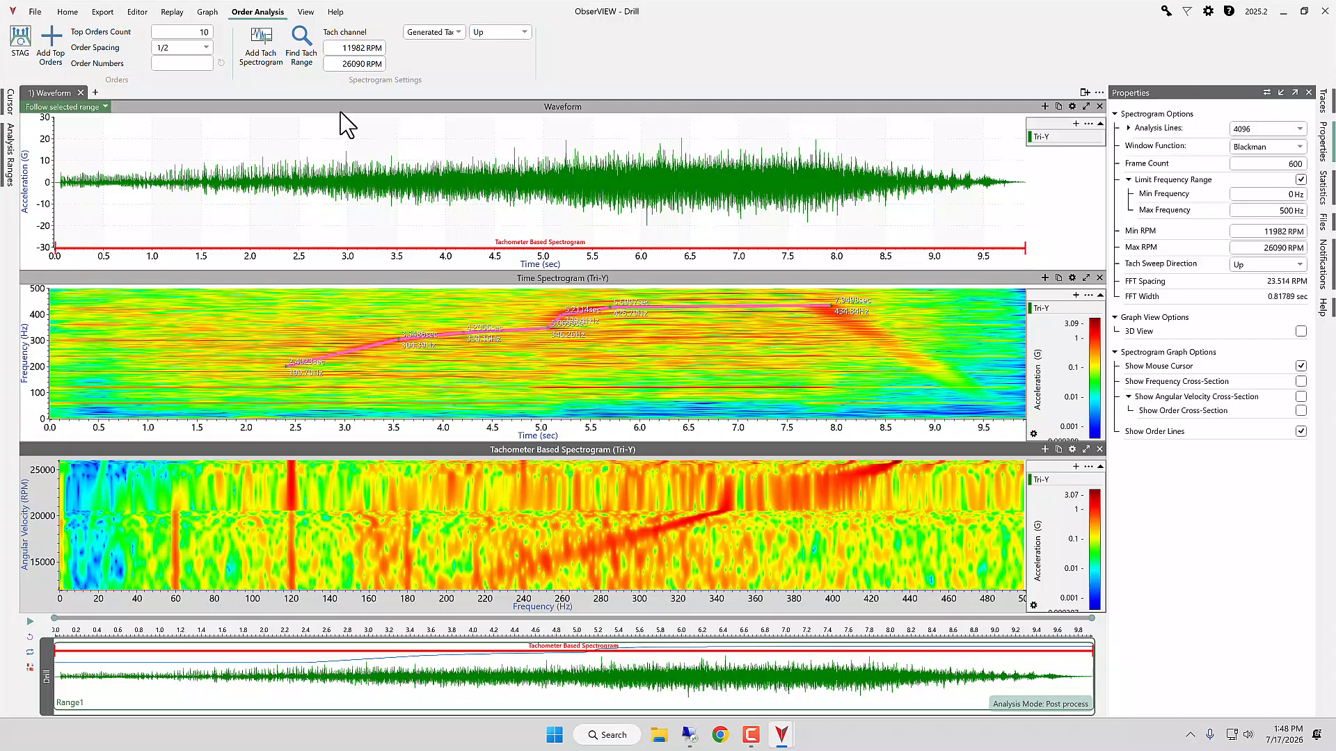
pyautogui.click(786, 348)
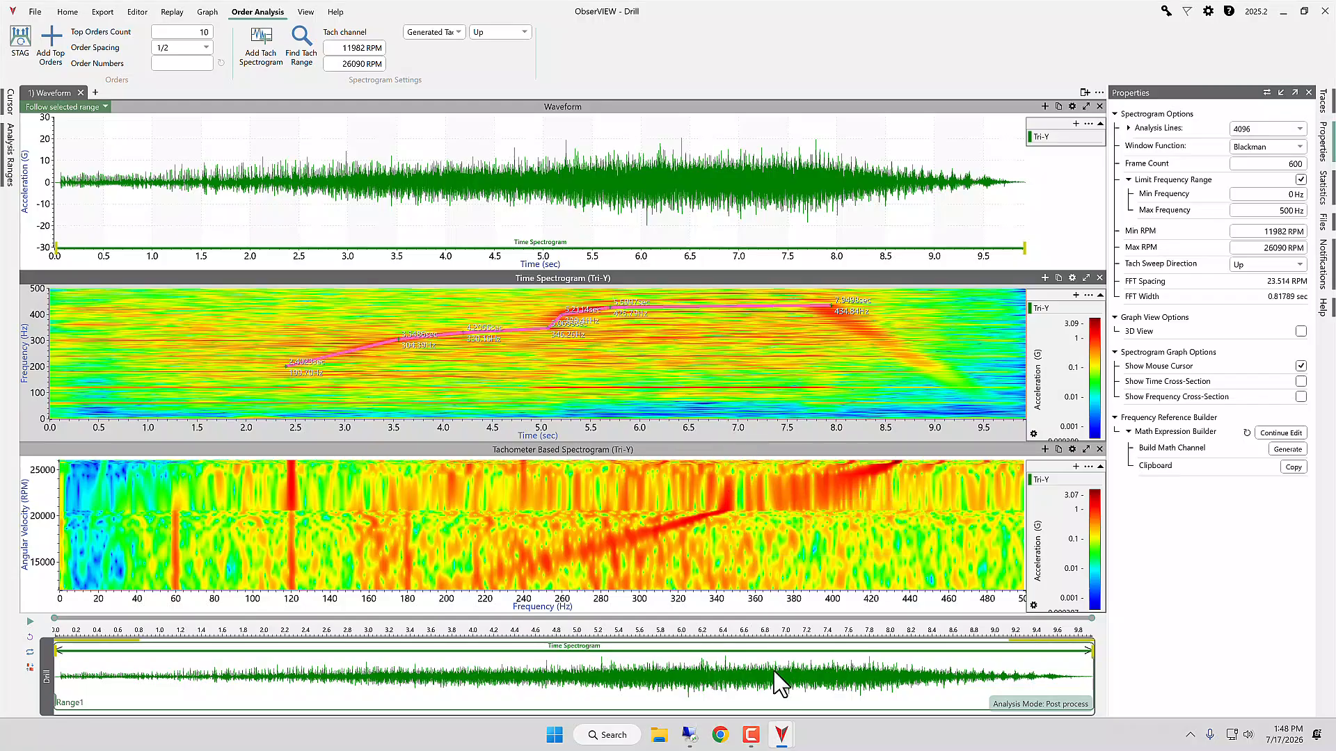
# Step: Switch to the Planer Blade Test project, inspect Old Blade_Base-Z in a temporary time spectrogram, and remove that graph
pyautogui.moveTo(782, 731)
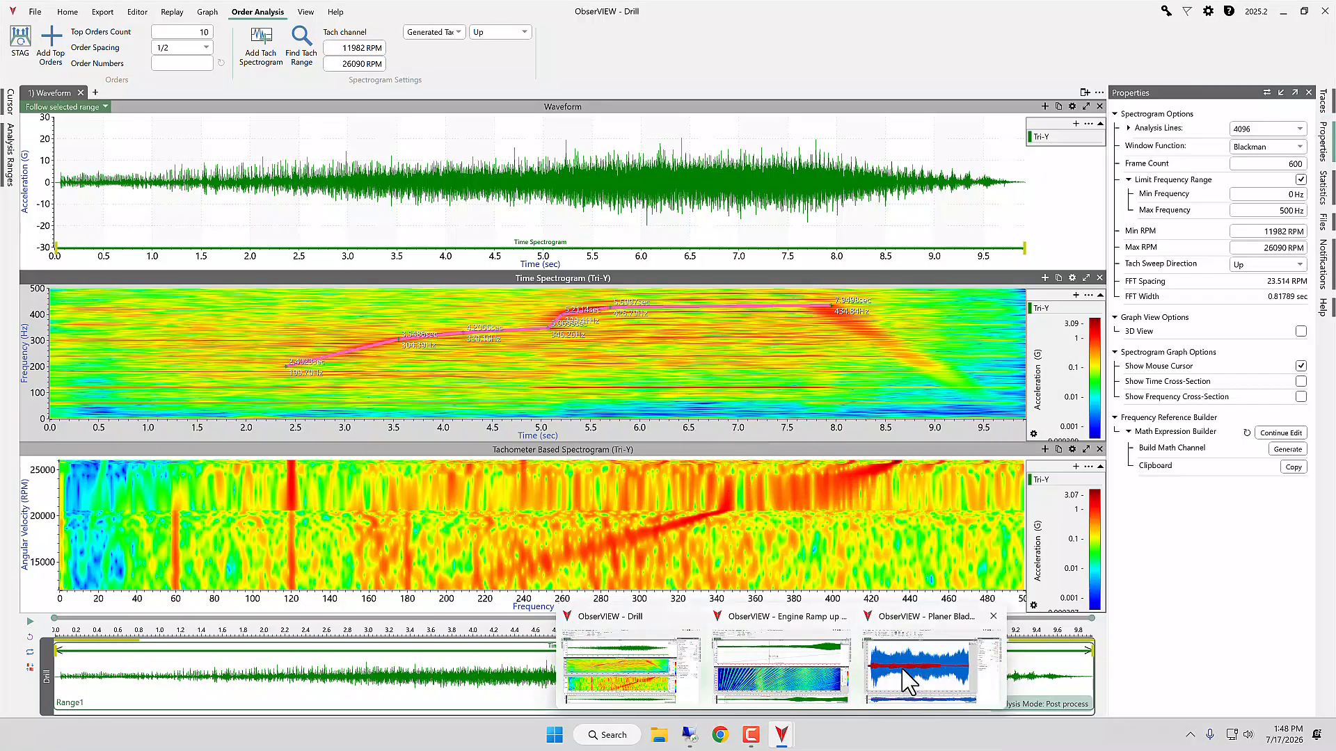
pyautogui.click(971, 664)
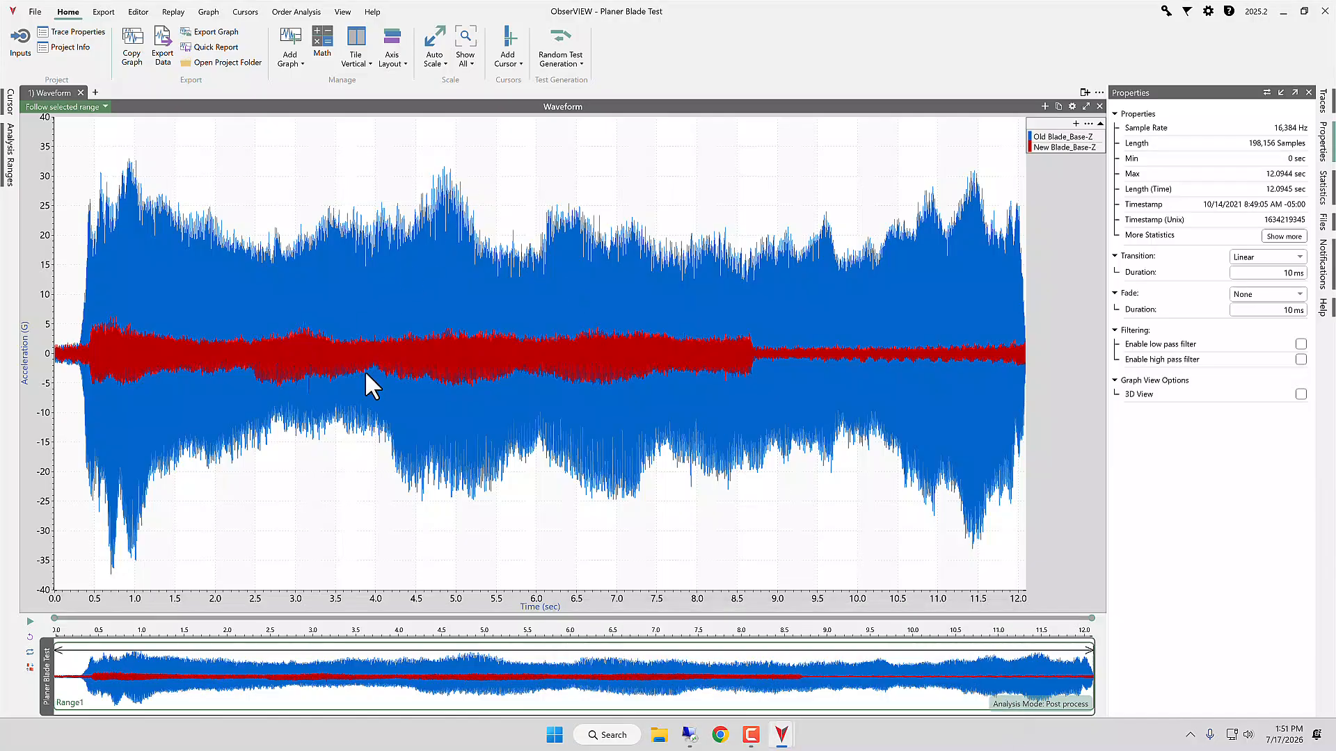
pyautogui.click(304, 52)
pyautogui.click(365, 321)
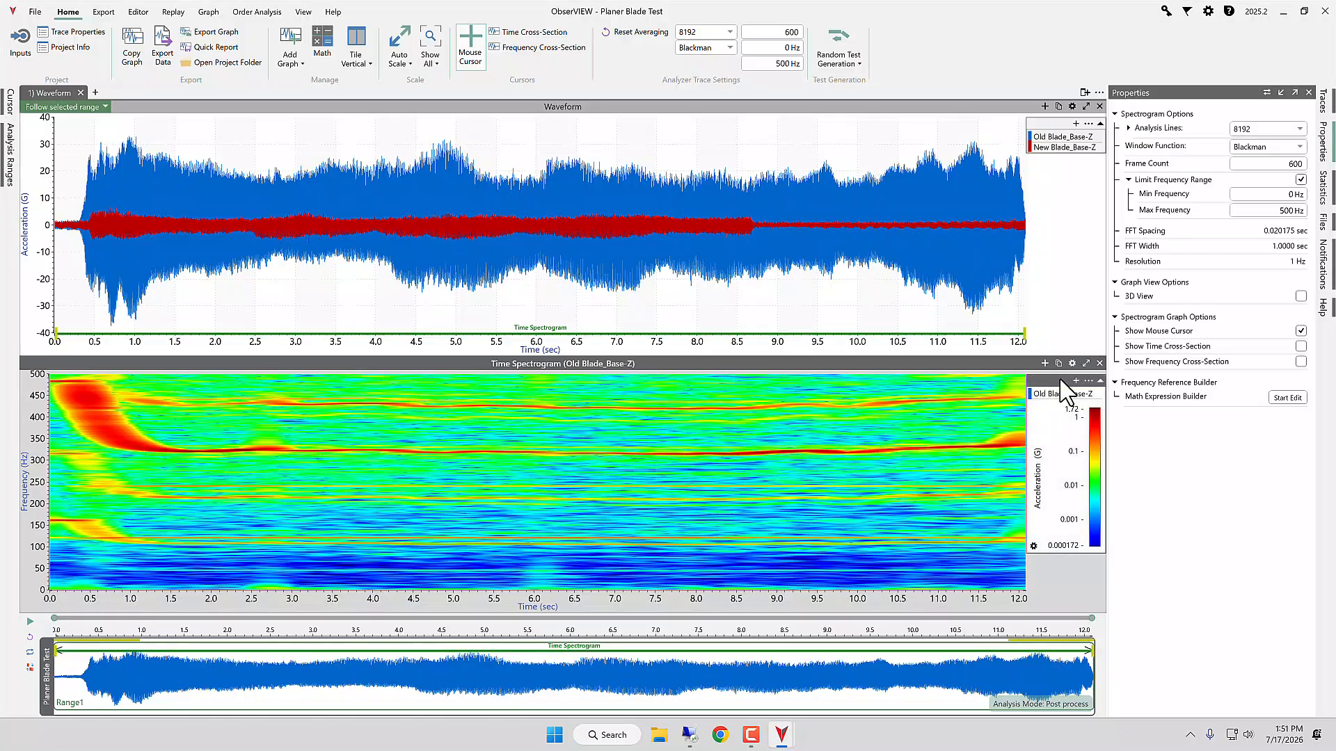
pyautogui.click(1100, 364)
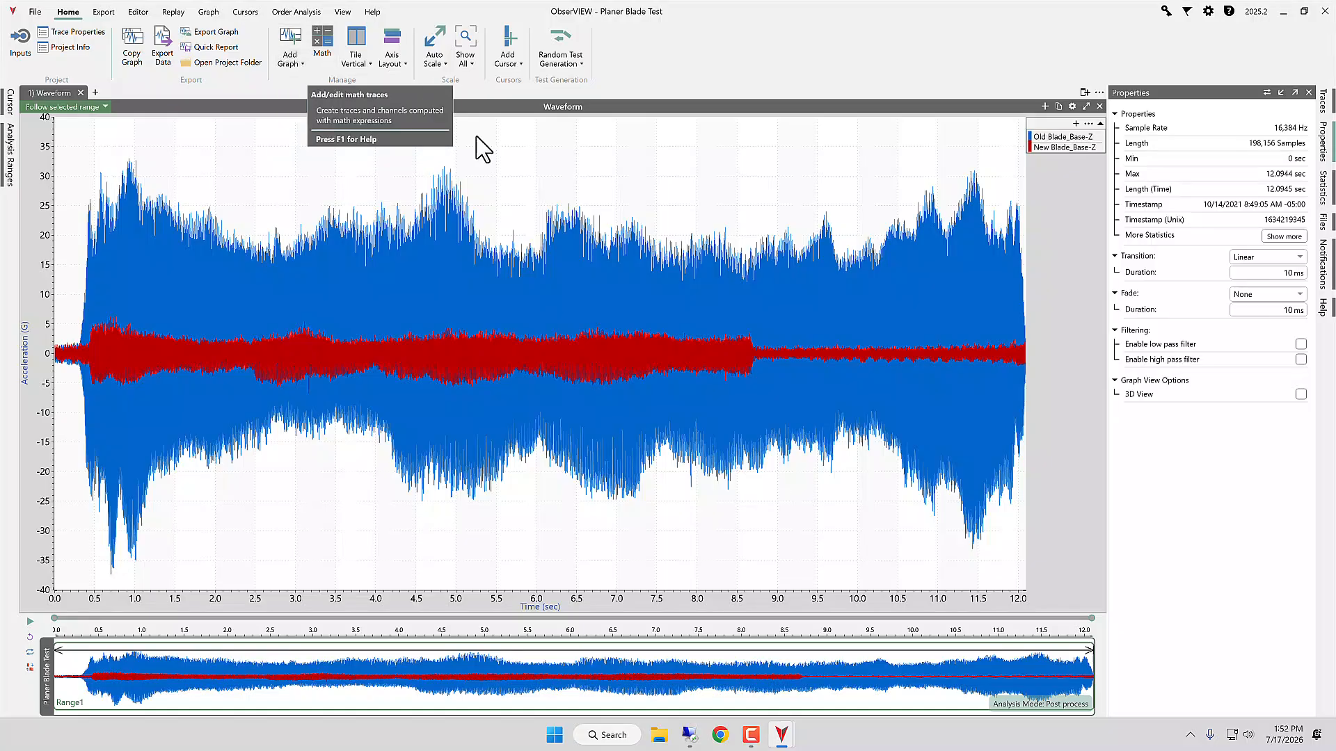
# Step: Create a math channel with the constant expression 19800 and output unit RPS, and remove its trace from the waveform graph
pyautogui.click(322, 40)
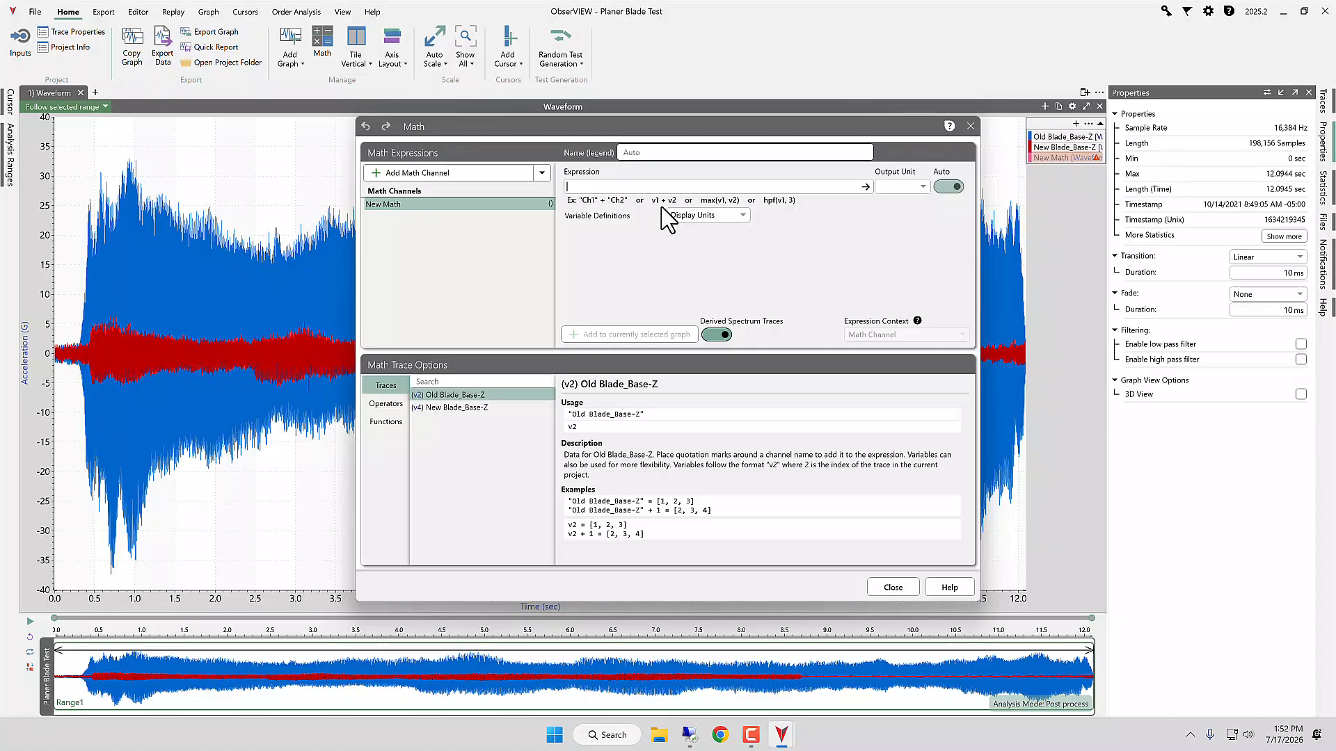
pyautogui.write('19800')
pyautogui.click(924, 186)
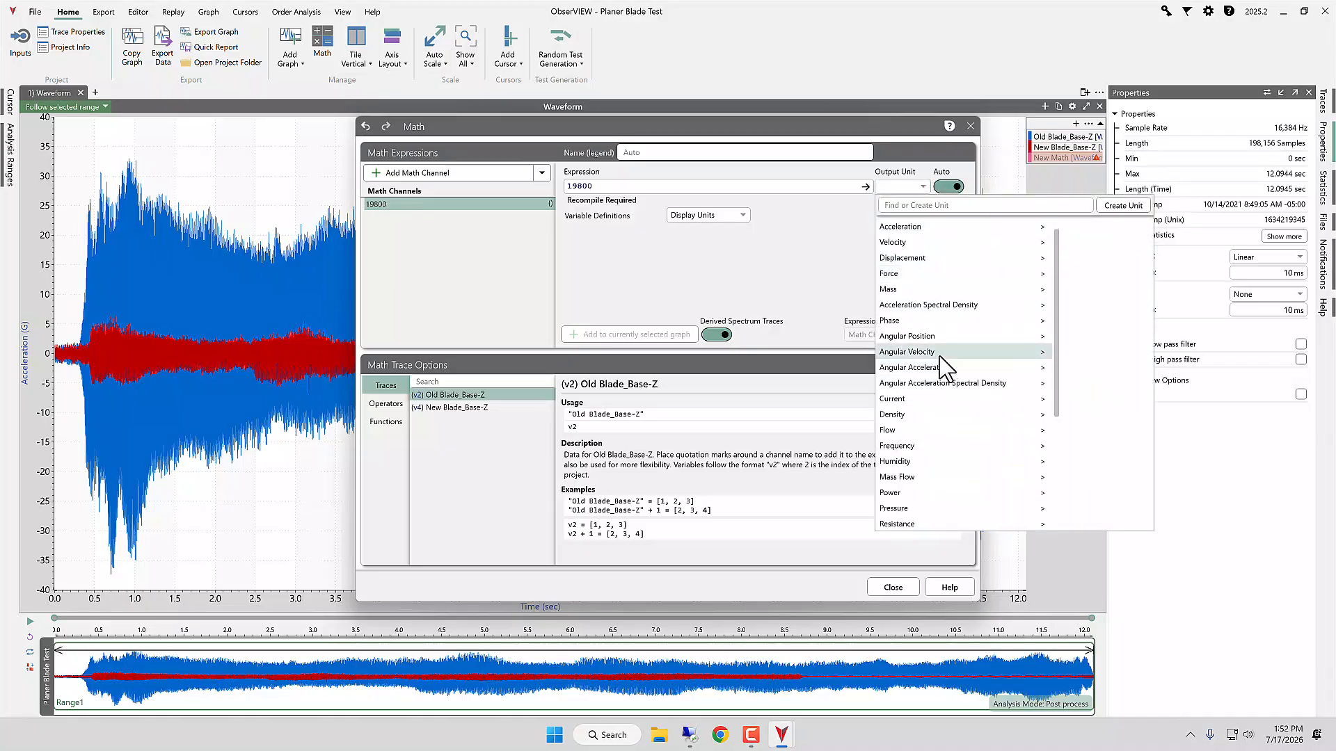
pyautogui.moveTo(1029, 354)
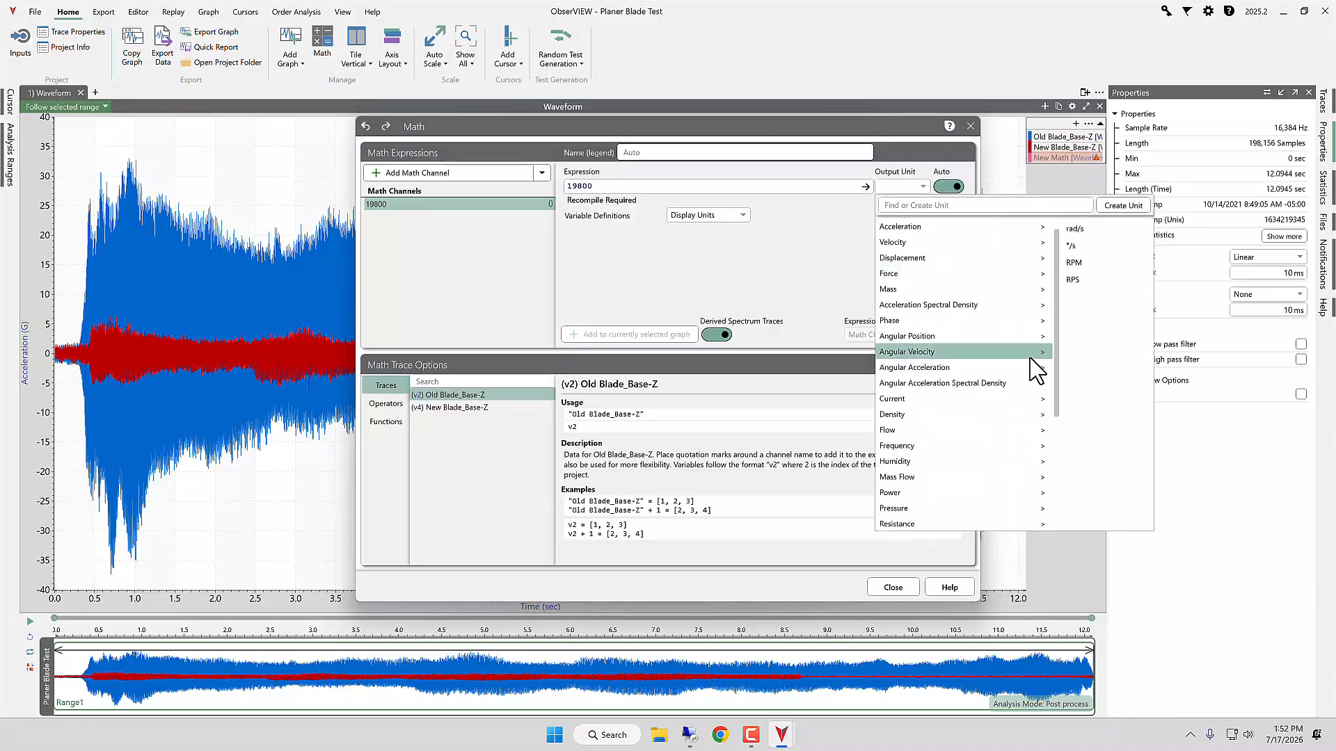
pyautogui.click(1090, 282)
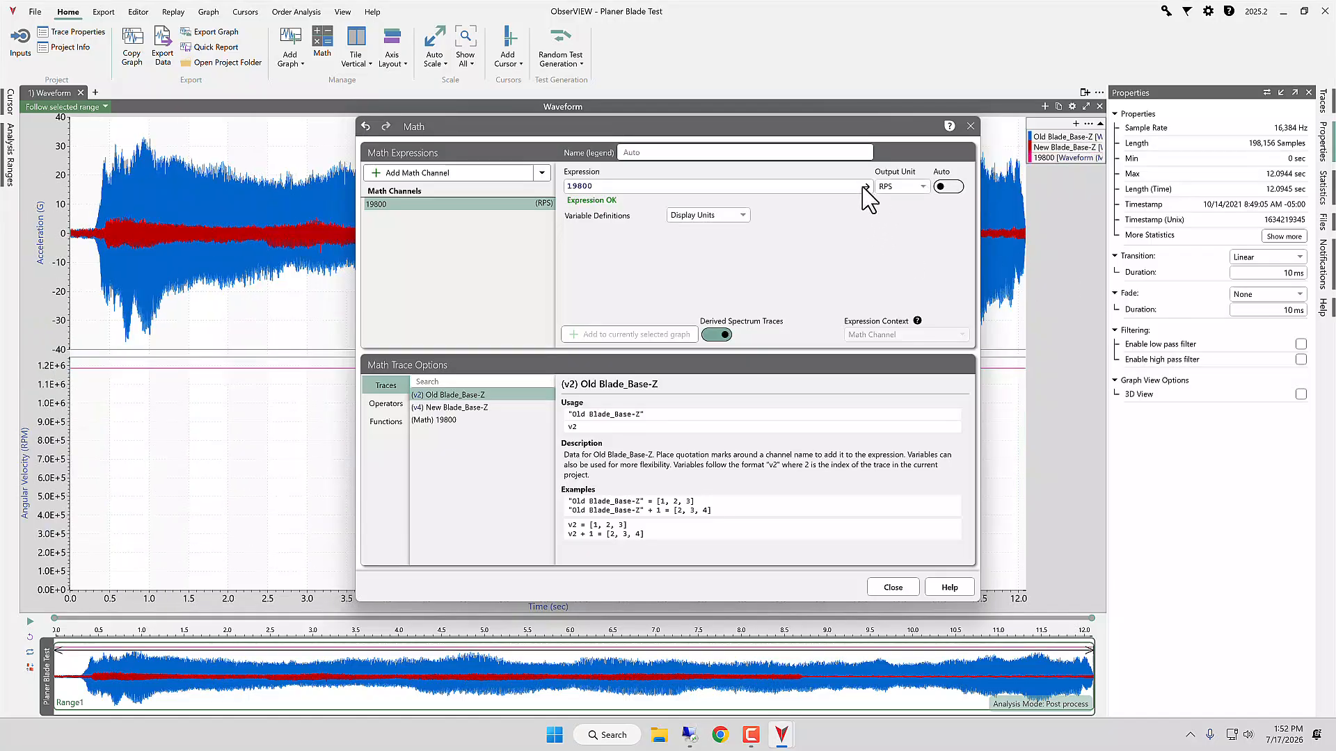
pyautogui.click(866, 187)
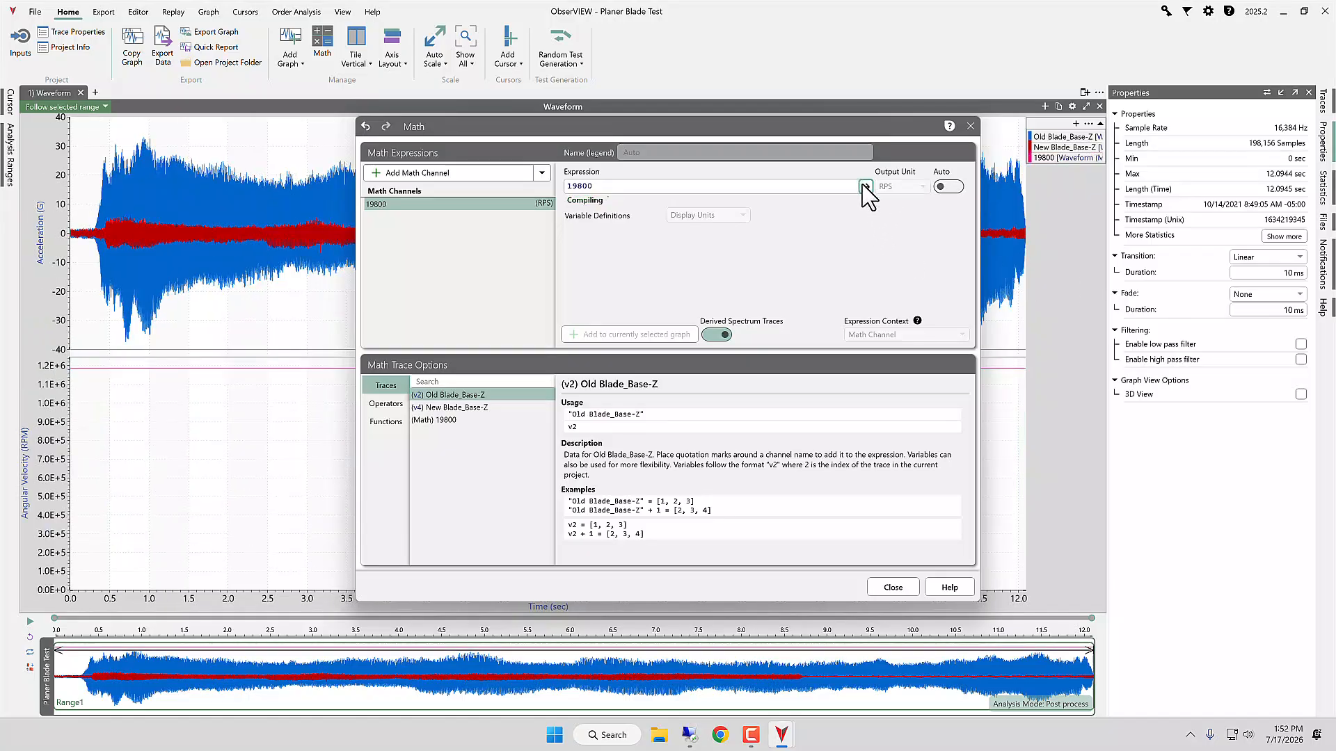
pyautogui.click(893, 587)
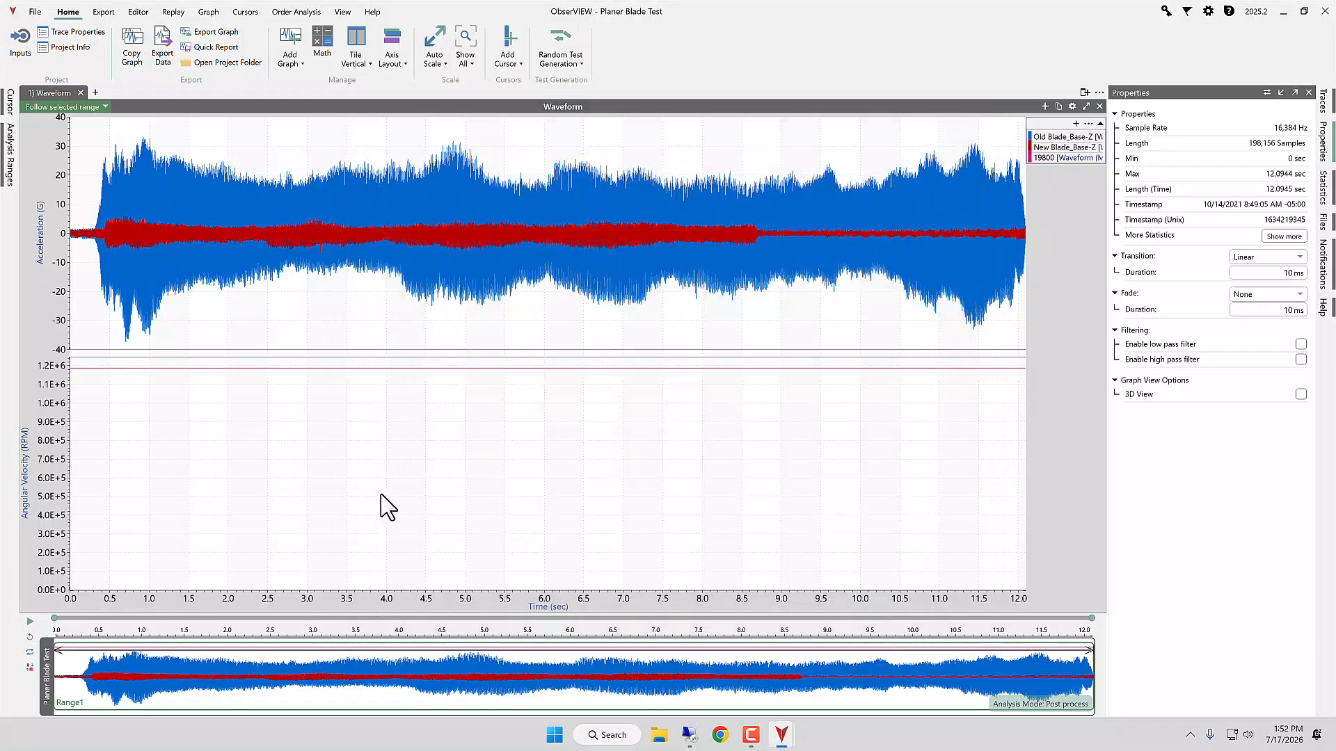
pyautogui.rightClick(1054, 158)
pyautogui.click(1054, 170)
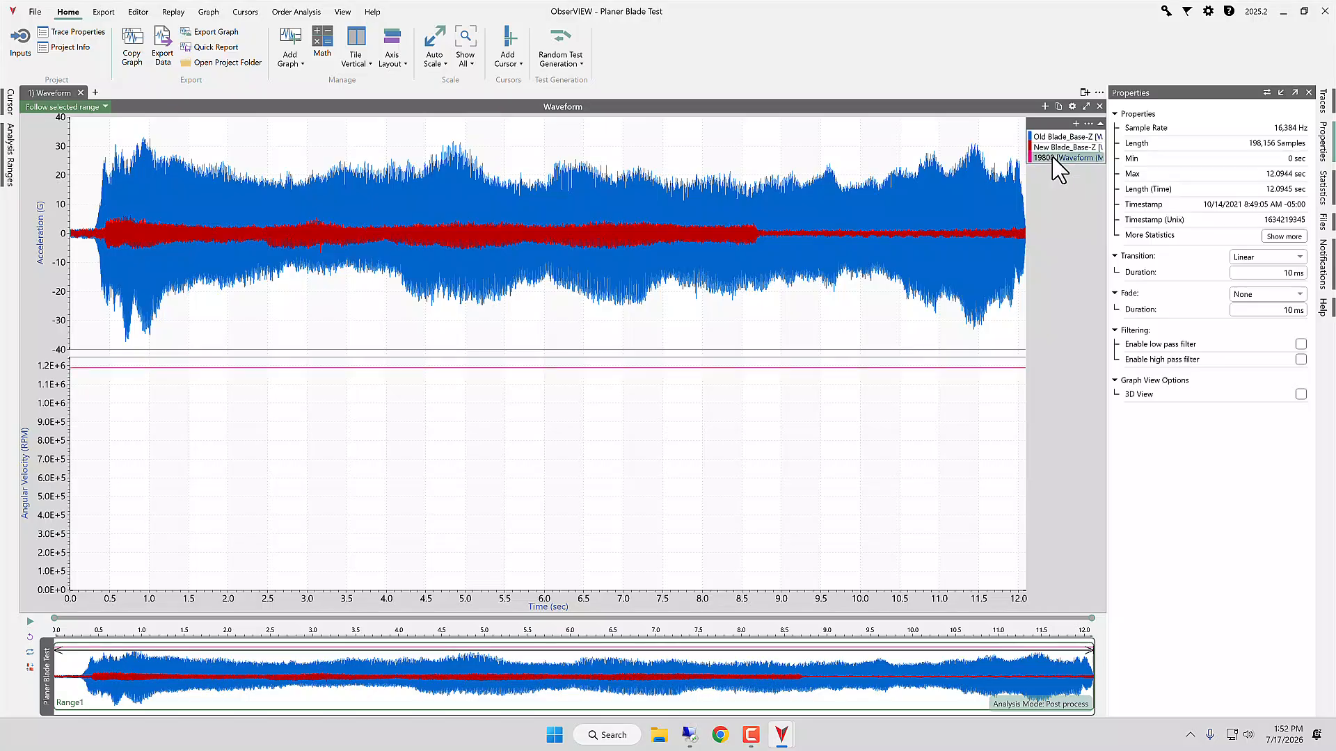
# Step: Add a tachometer-based spectrogram of New Blade_Base-Z with 19800 as the tach channel and automatically find its minimum and maximum tach range
pyautogui.click(287, 13)
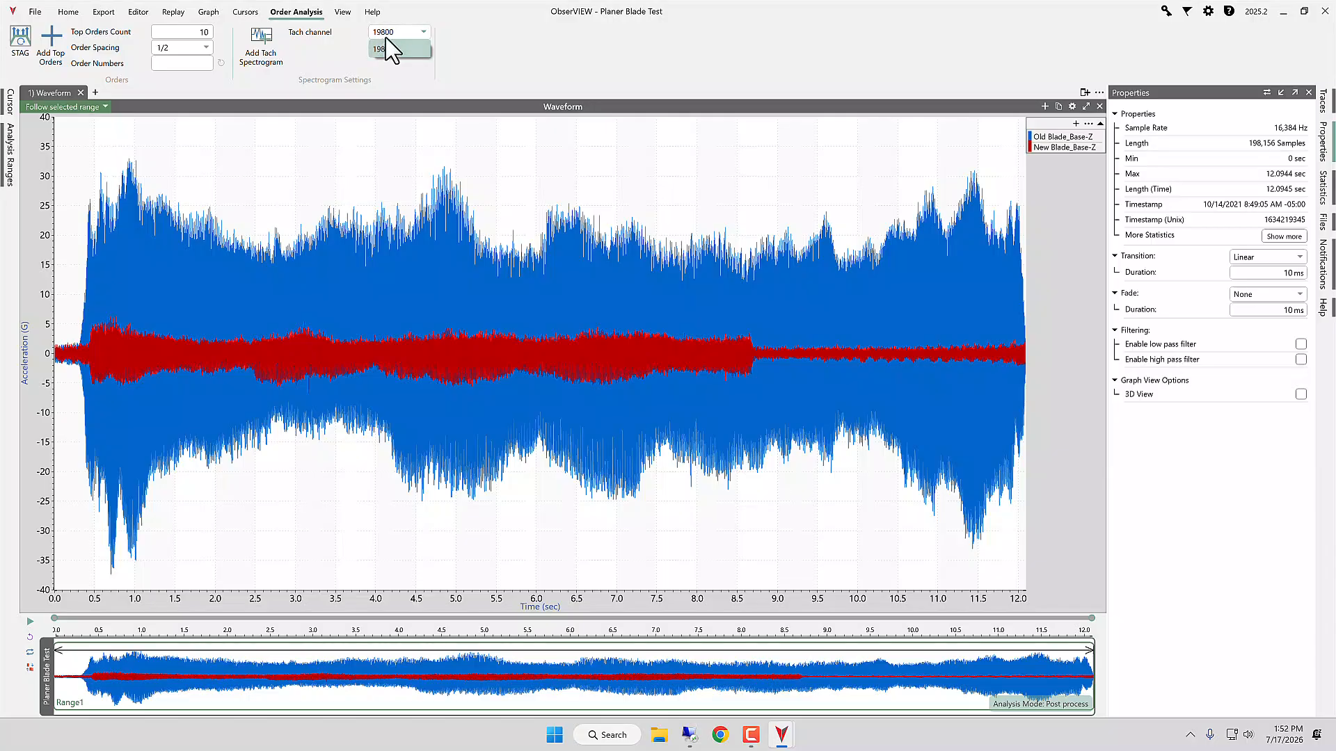
pyautogui.click(387, 49)
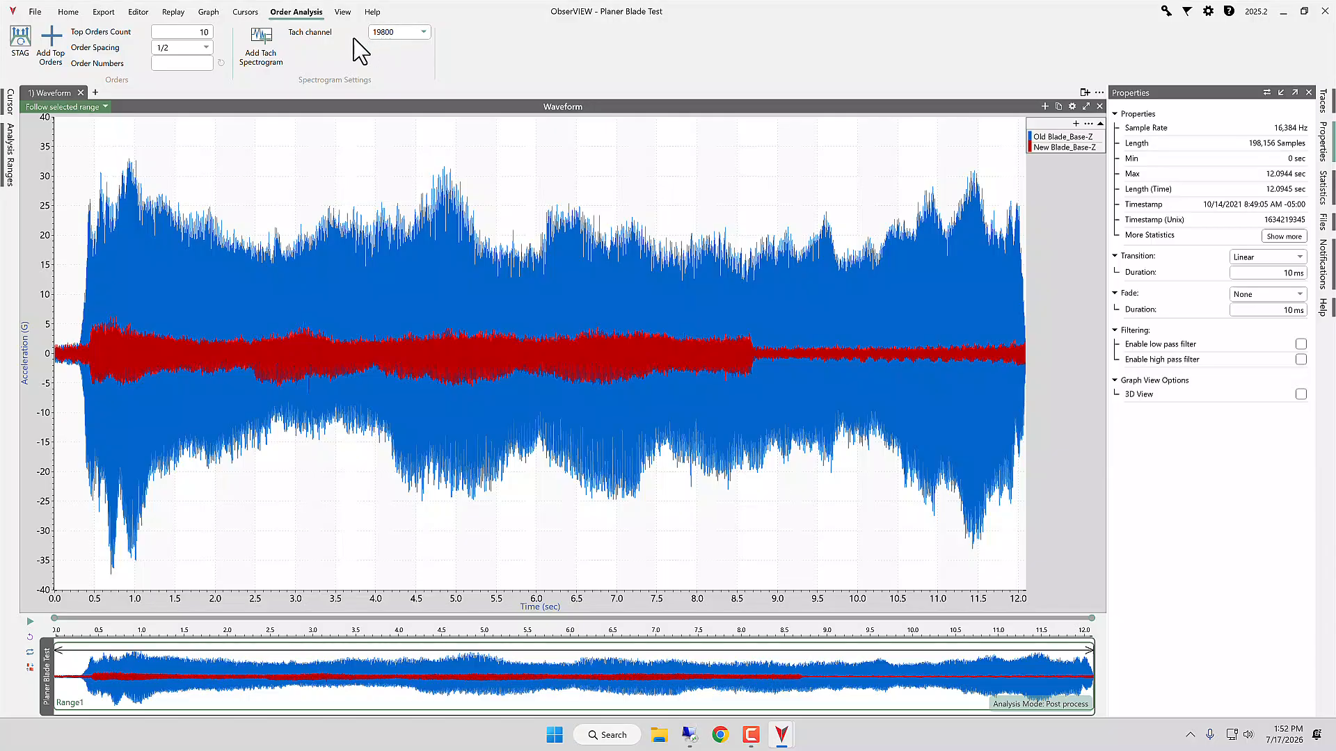
pyautogui.click(264, 55)
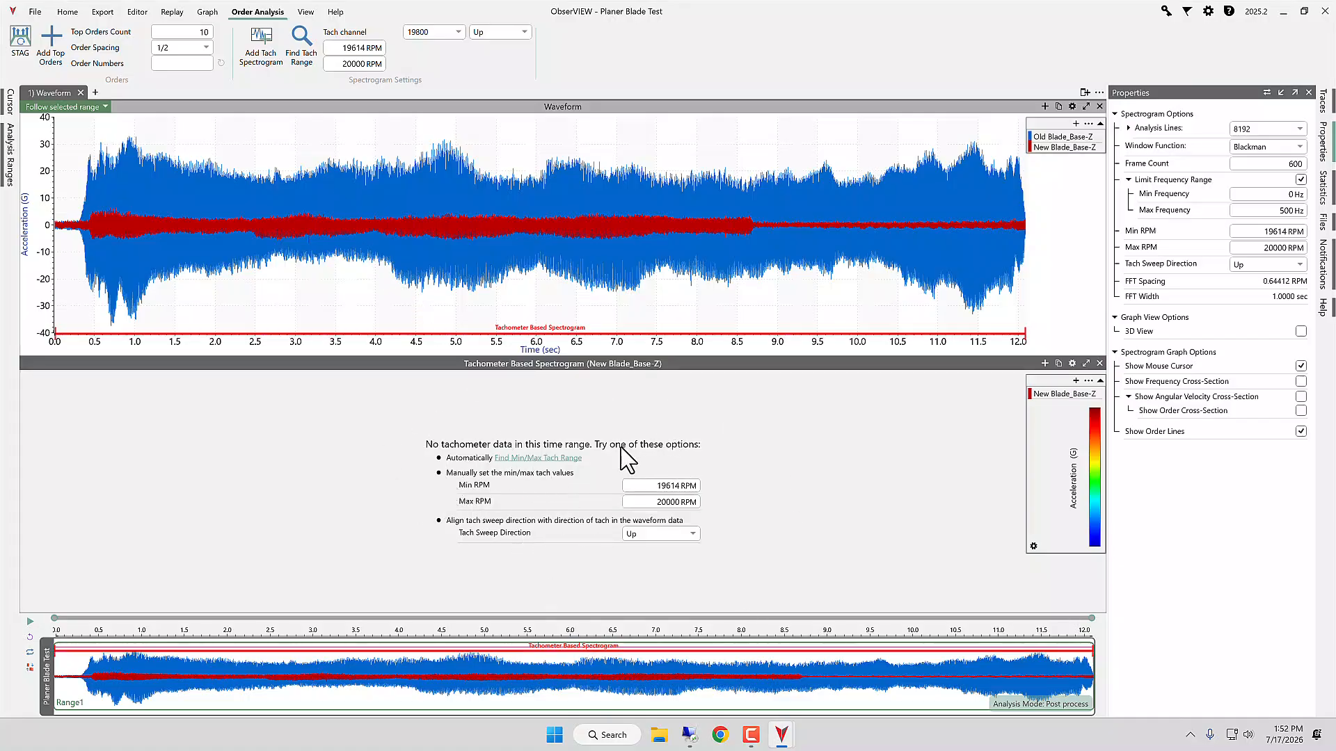
pyautogui.click(557, 460)
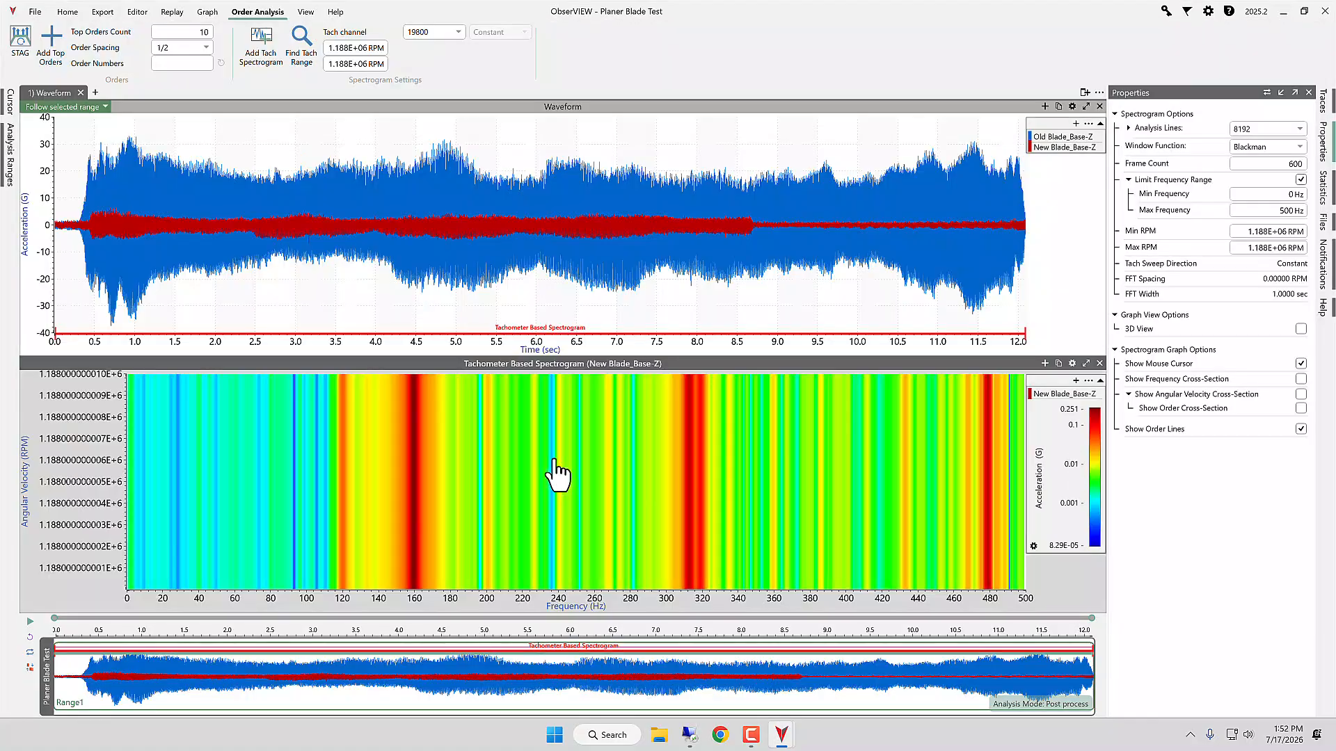